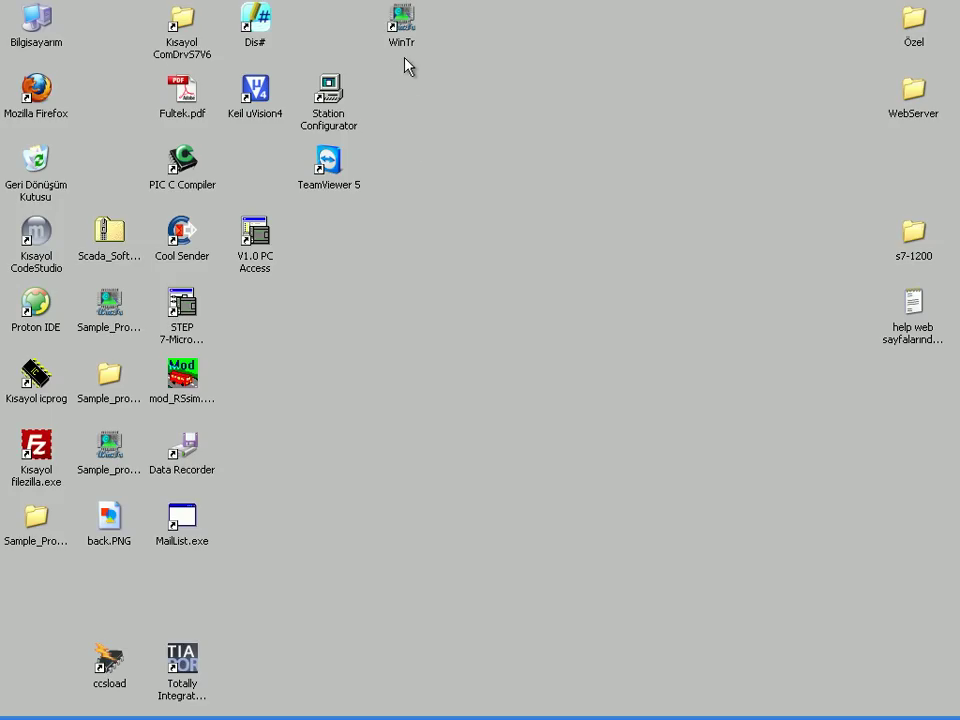
# Step: Launch WinTr and save the new project as server.spr on the Desktop
pyautogui.doubleClick(400, 28)
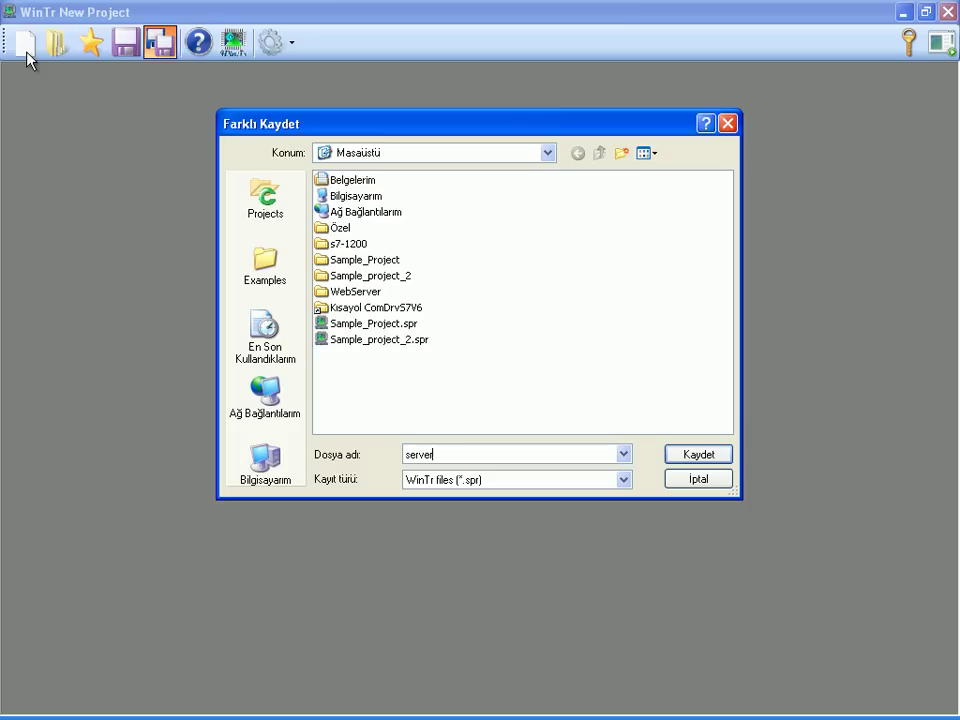
pyautogui.click(697, 455)
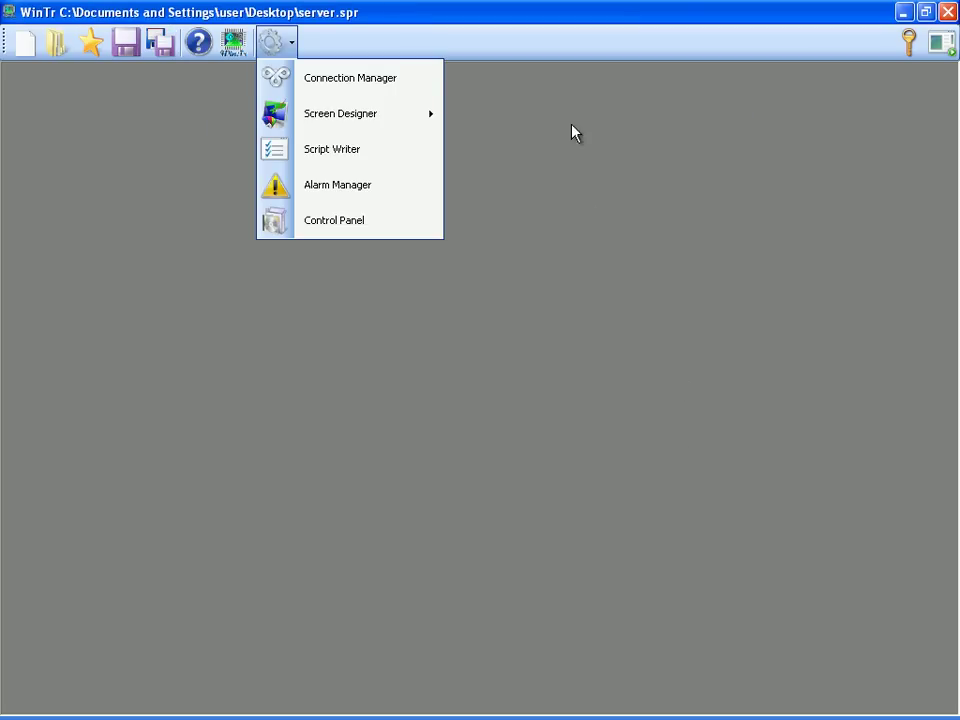
# Step: Add three internal tags, Tag_1, Tag_2 and Tag_3, in the Connection Manager's Tag List
pyautogui.click(391, 79)
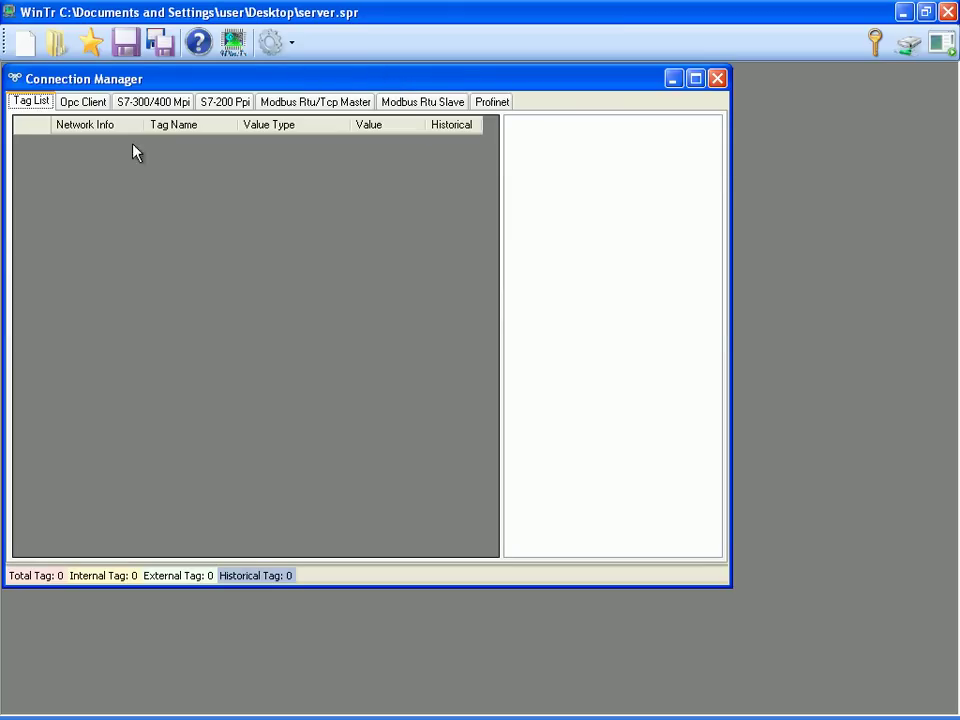
pyautogui.rightClick(61, 182)
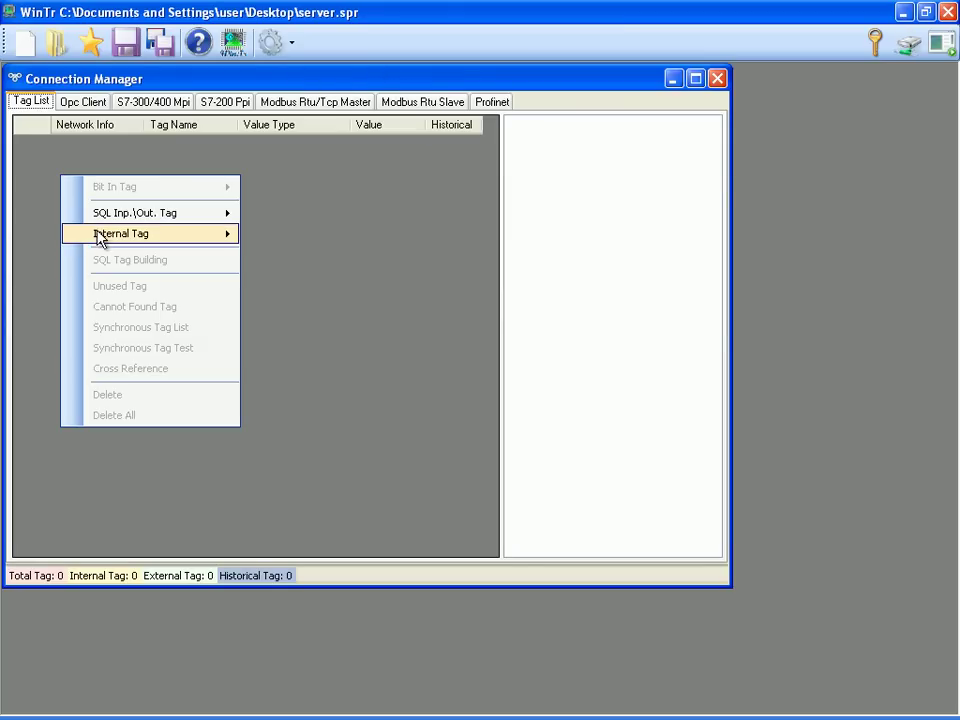
pyautogui.moveTo(184, 235)
pyautogui.click(262, 235)
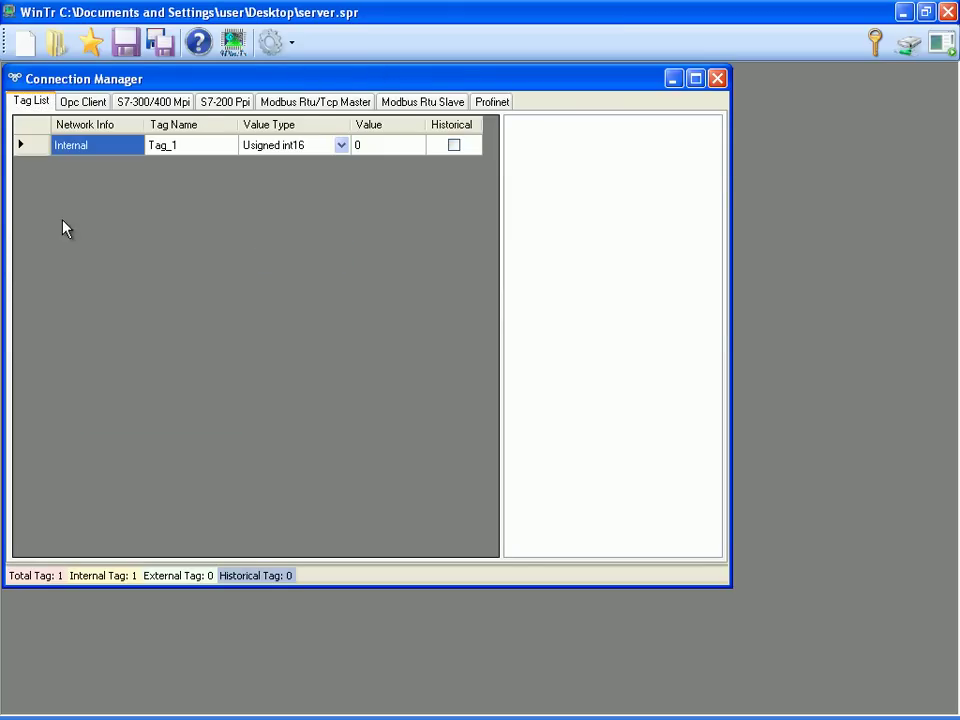
pyautogui.rightClick(63, 221)
pyautogui.moveTo(207, 285)
pyautogui.click(268, 282)
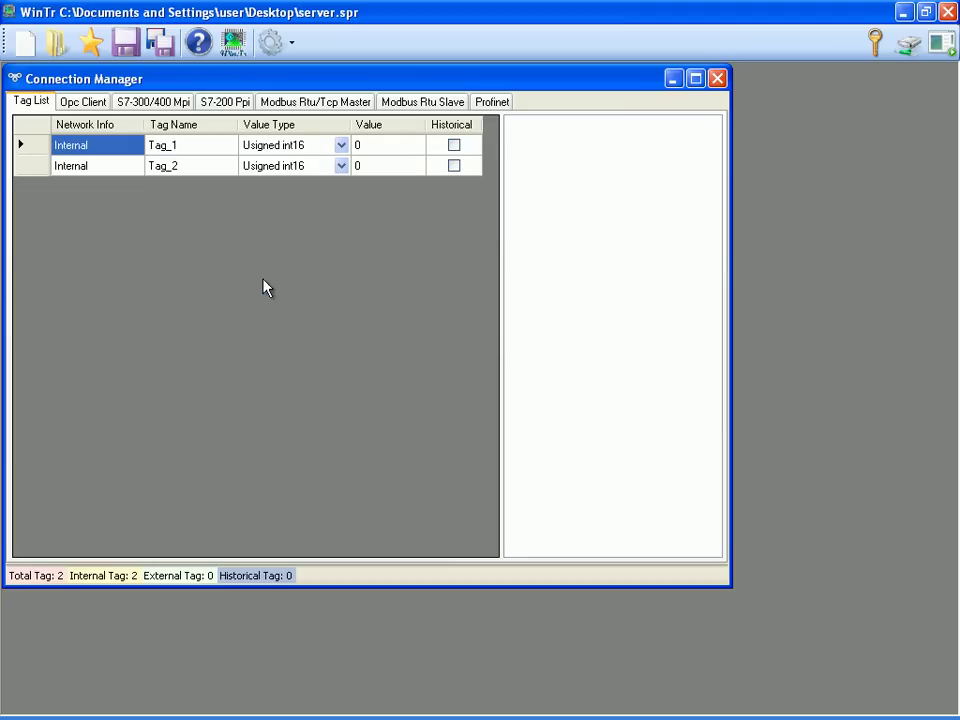
pyautogui.rightClick(63, 243)
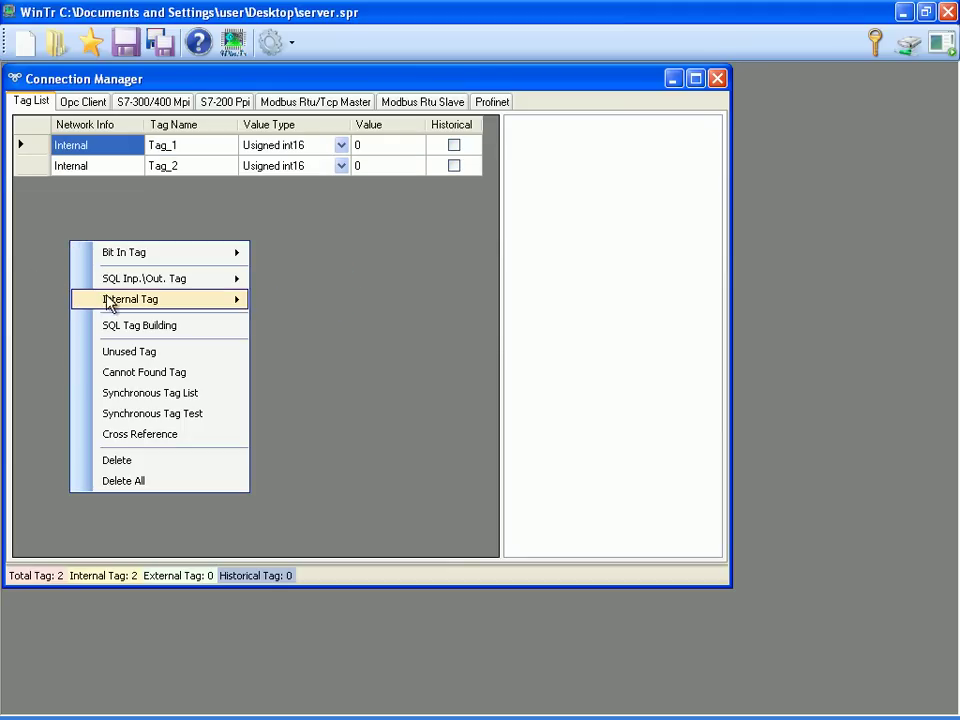
pyautogui.moveTo(230, 299)
pyautogui.click(276, 302)
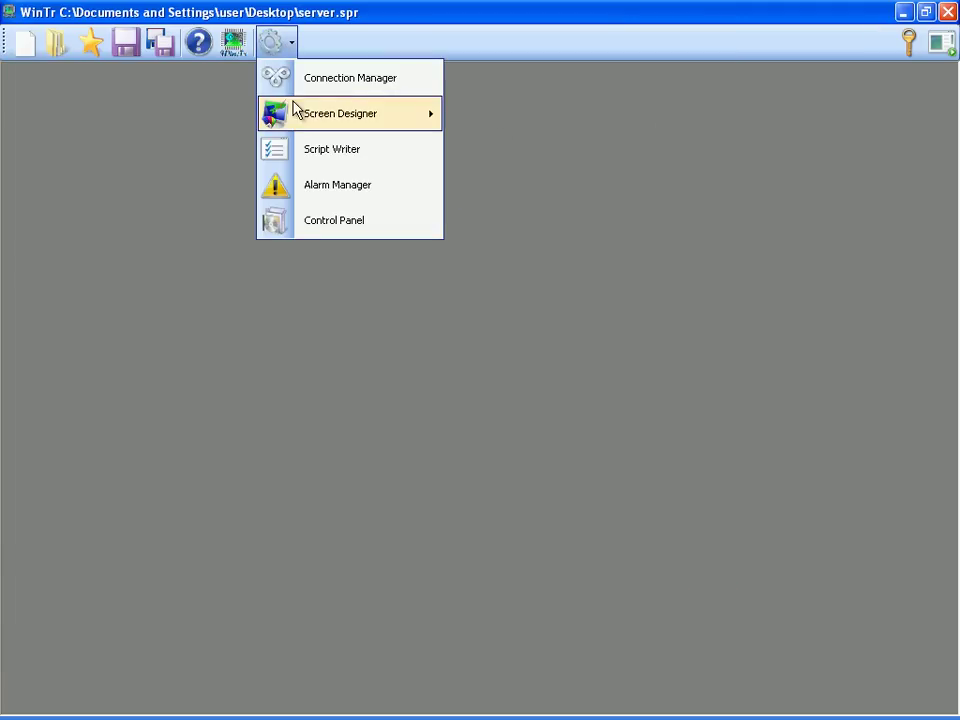
# Step: Create a new blank Screen_1 and place a first text box, TextBox_0, on it
pyautogui.moveTo(364, 115)
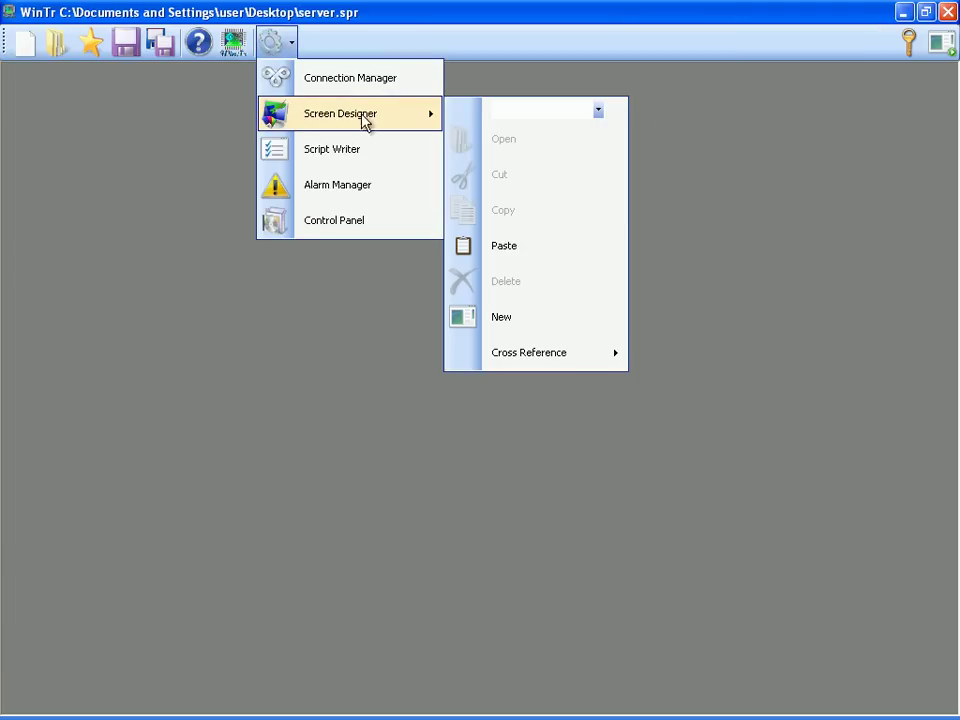
pyautogui.click(506, 317)
pyautogui.rightClick(64, 58)
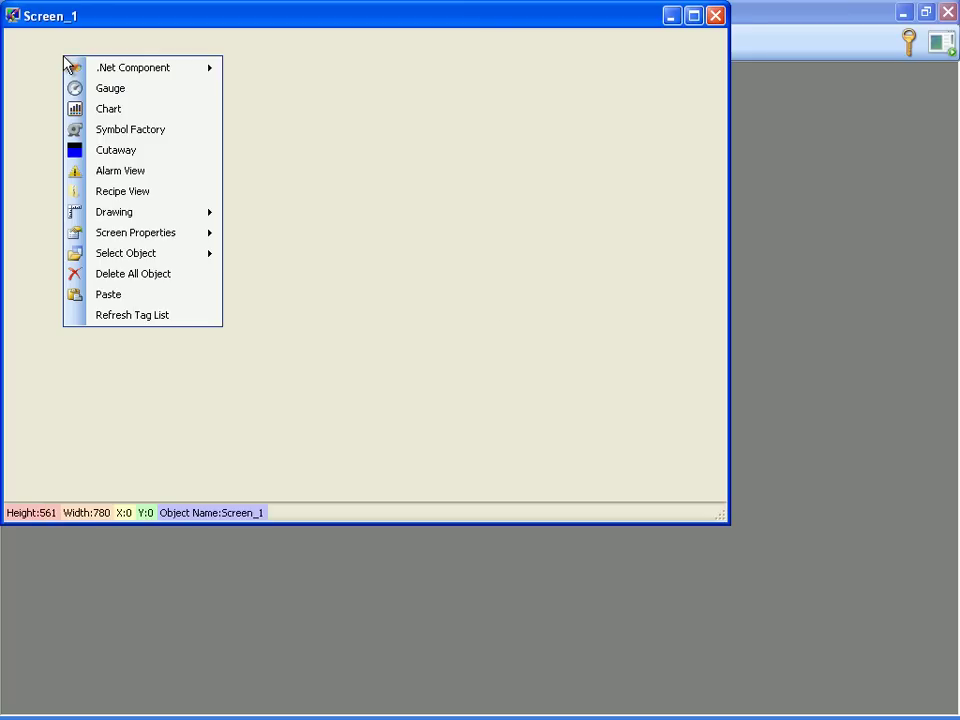
pyautogui.moveTo(157, 73)
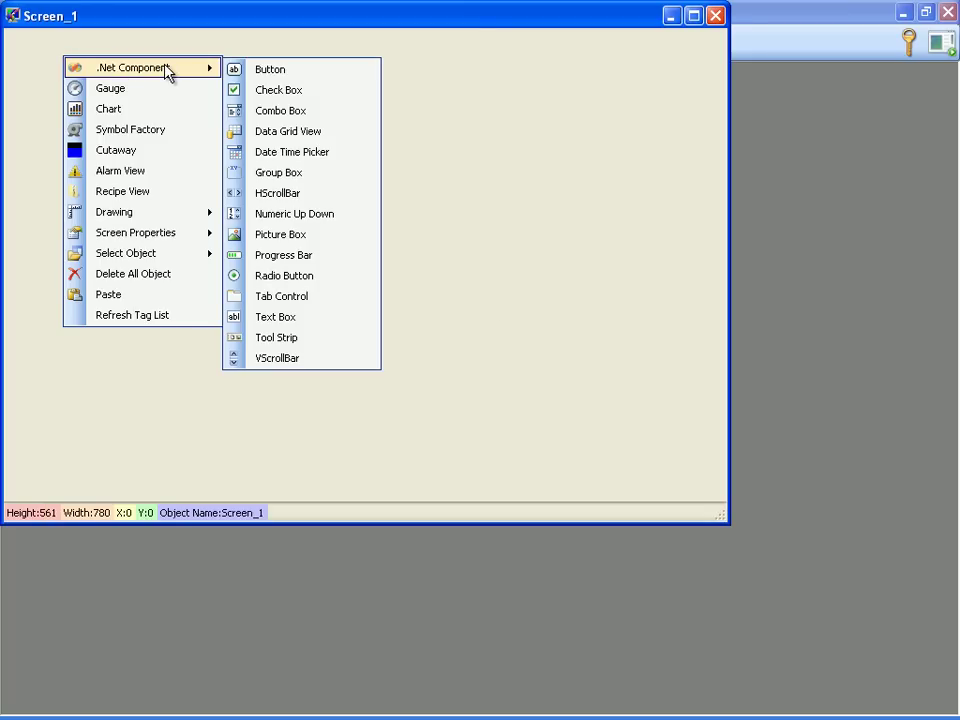
pyautogui.click(270, 318)
# Step: Add TextBox_1 and TextBox_2 and line them up beside TextBox_0 along the top
pyautogui.rightClick(223, 62)
pyautogui.moveTo(232, 66)
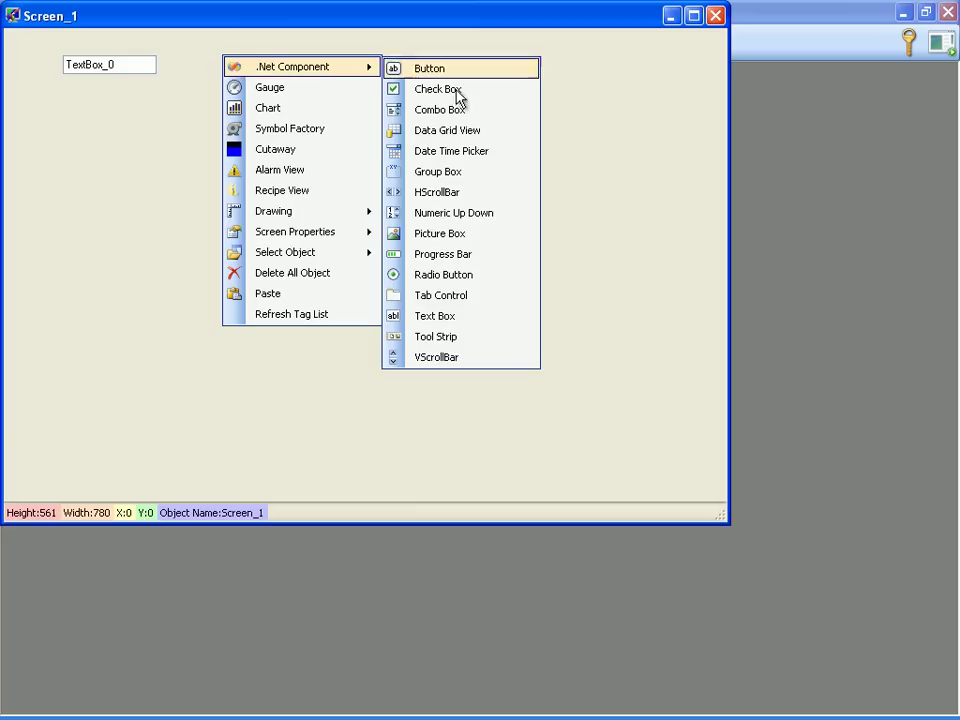
pyautogui.click(446, 318)
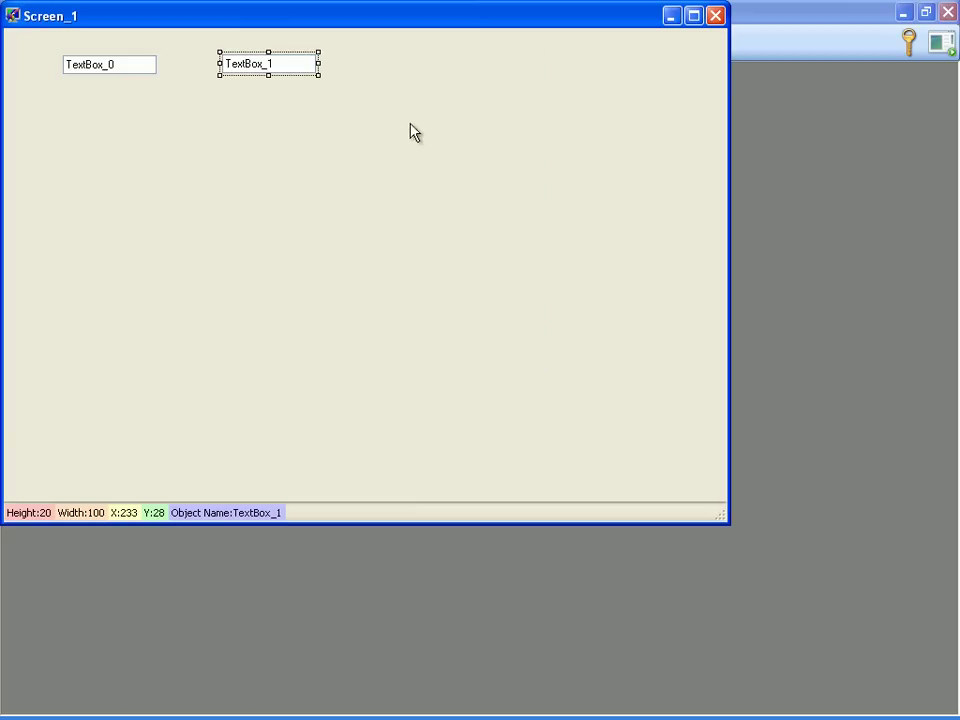
pyautogui.moveTo(277, 63); pyautogui.dragTo(307, 64)
pyautogui.rightClick(339, 128)
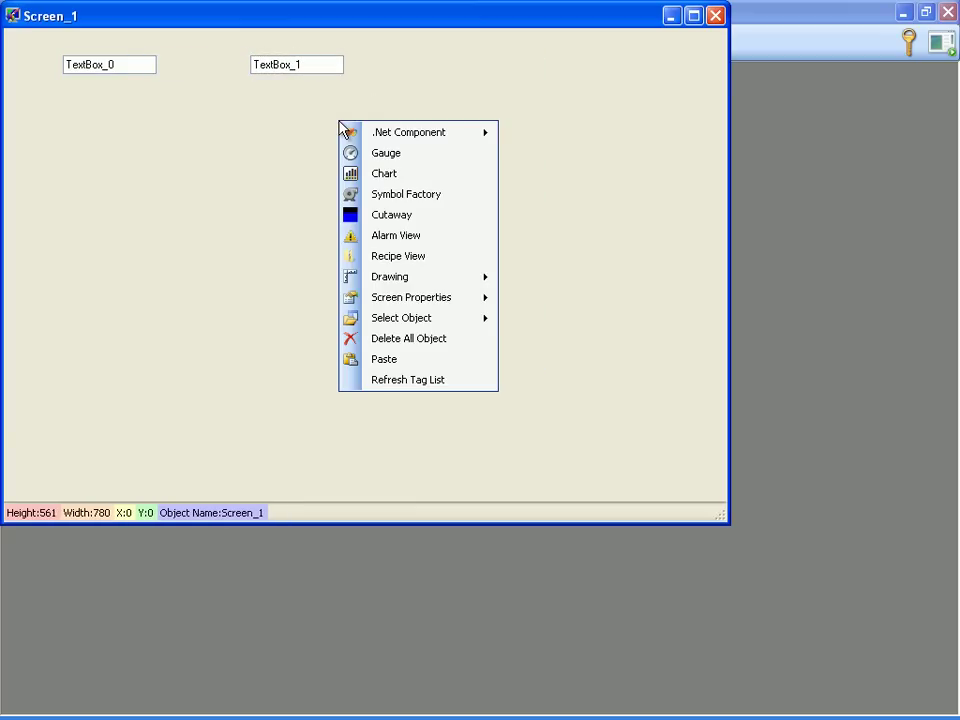
pyautogui.moveTo(366, 134)
pyautogui.click(559, 381)
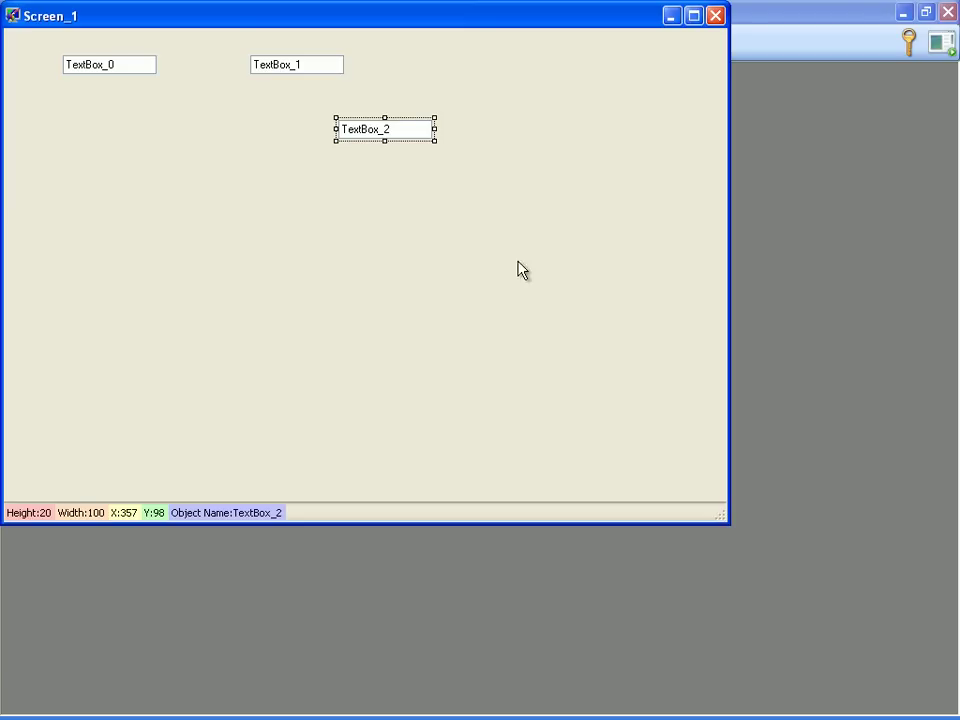
pyautogui.moveTo(412, 138); pyautogui.dragTo(536, 66)
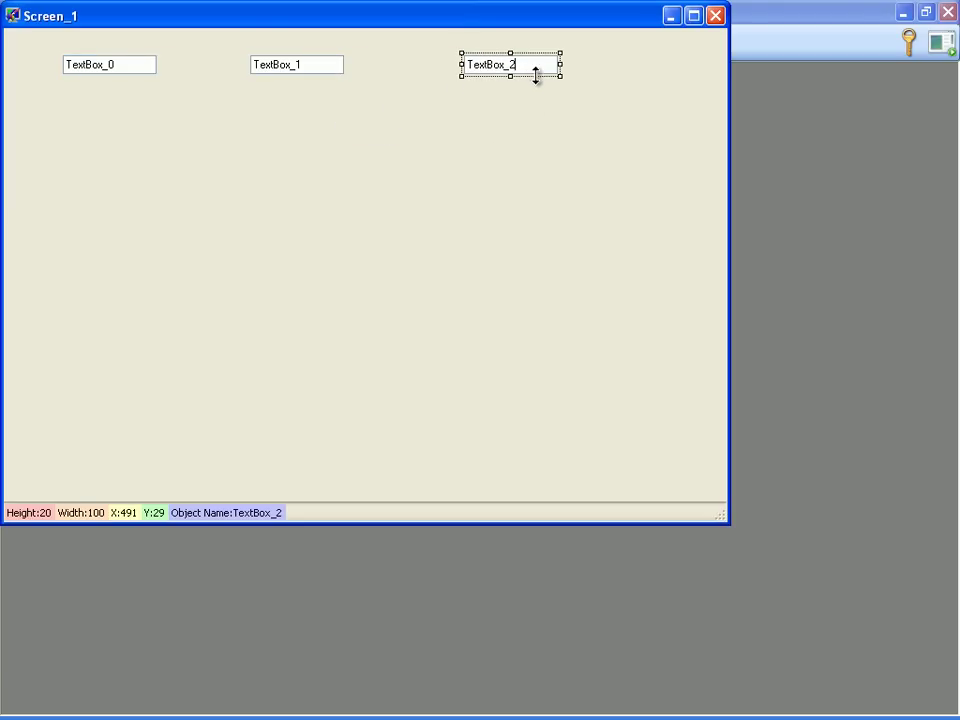
pyautogui.moveTo(540, 22); pyautogui.dragTo(639, 90)
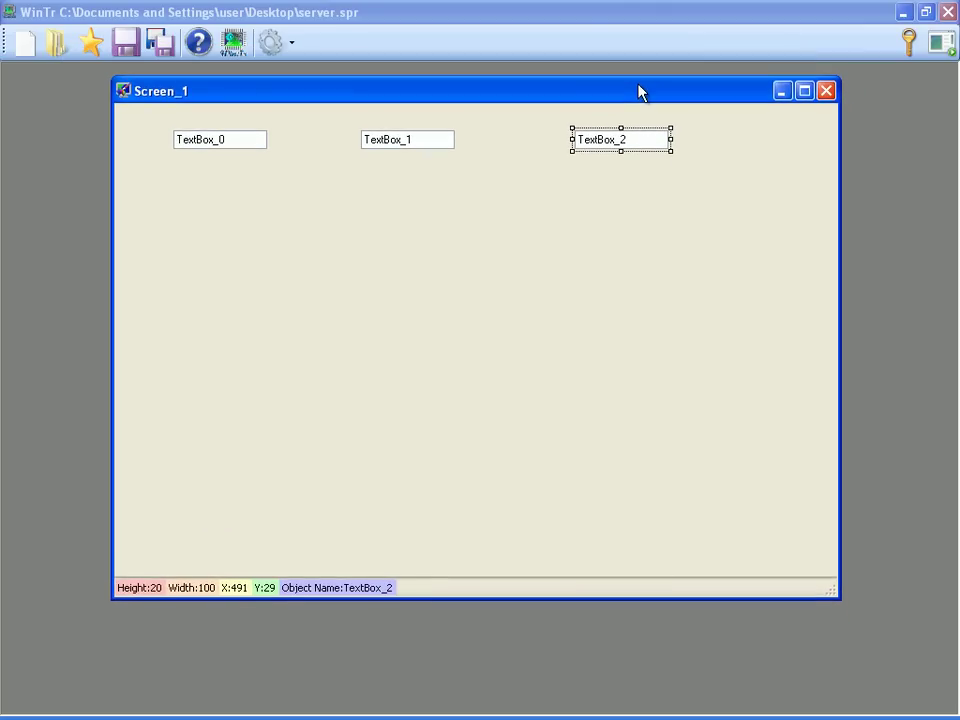
# Step: Bind TextBox_0's value to Tag_1
pyautogui.rightClick(237, 138)
pyautogui.moveTo(251, 148)
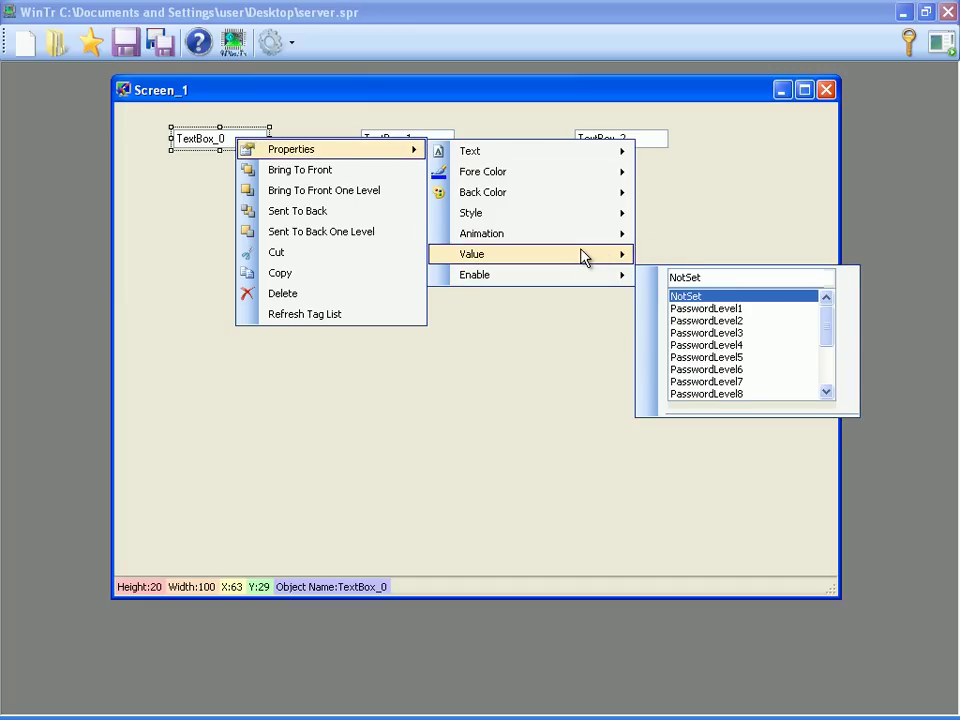
pyautogui.moveTo(583, 255)
pyautogui.moveTo(834, 306); pyautogui.dragTo(831, 356)
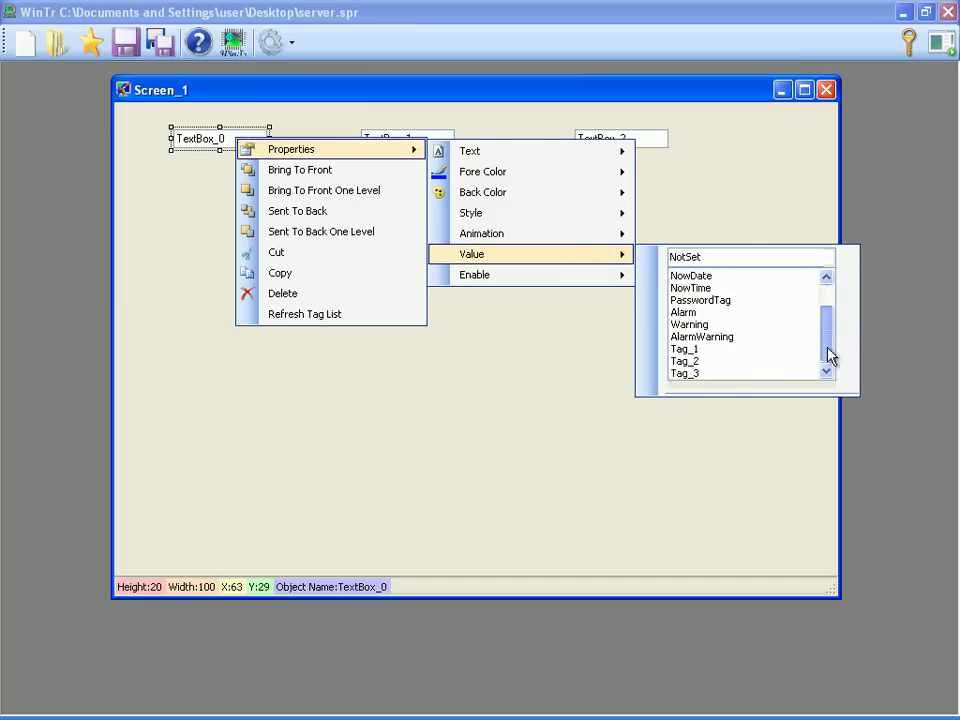
pyautogui.click(704, 350)
pyautogui.click(473, 246)
# Step: Open TextBox_1's value settings and close its property options again
pyautogui.rightClick(419, 140)
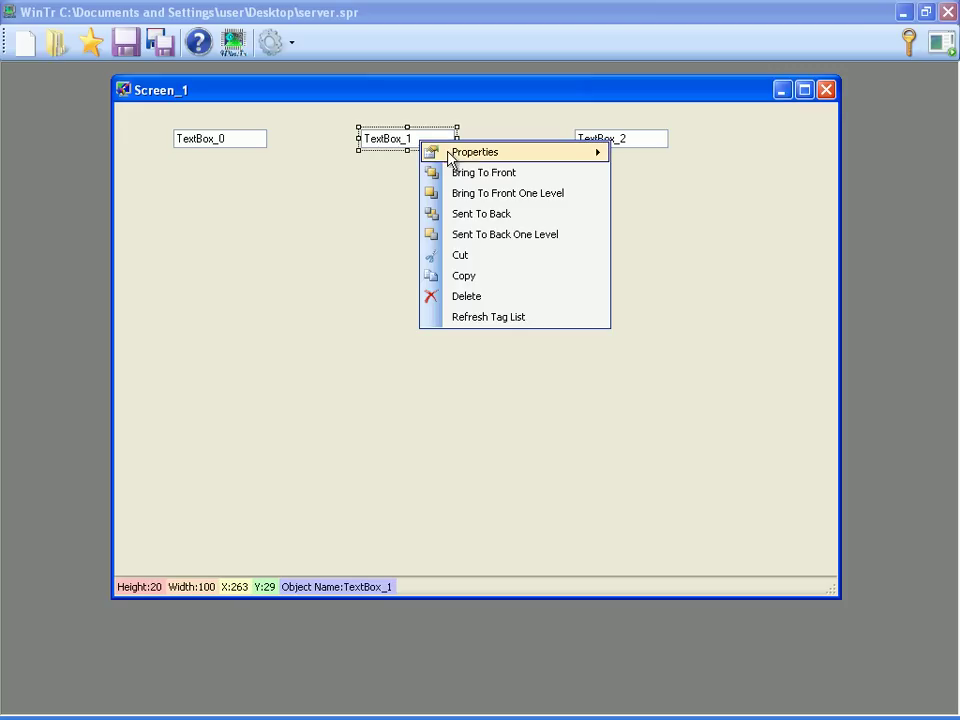
pyautogui.moveTo(430, 152)
pyautogui.moveTo(705, 259)
pyautogui.moveTo(576, 285); pyautogui.dragTo(574, 362)
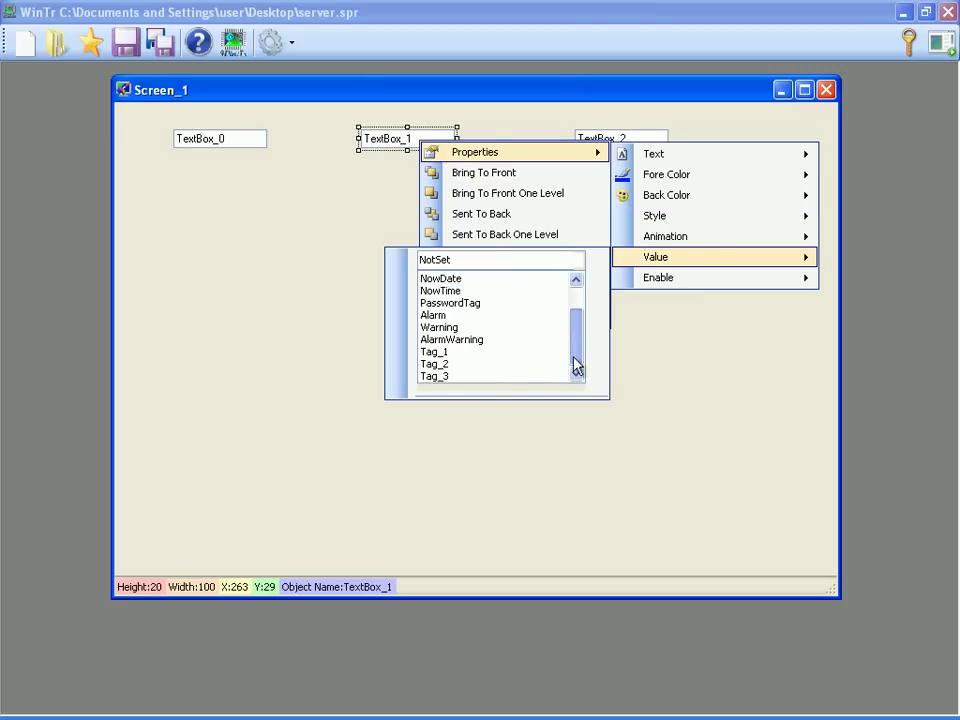
pyautogui.click(660, 362)
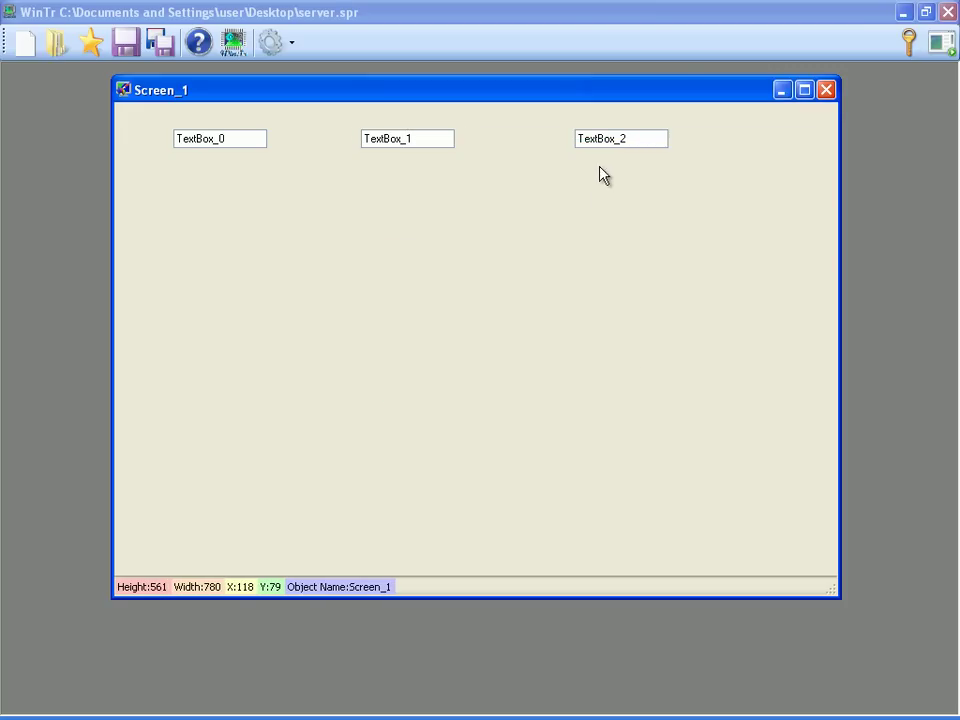
# Step: Bind TextBox_2's value to Tag_3, leaving the screen editor closed
pyautogui.rightClick(606, 132)
pyautogui.rightClick(592, 138)
pyautogui.moveTo(606, 144)
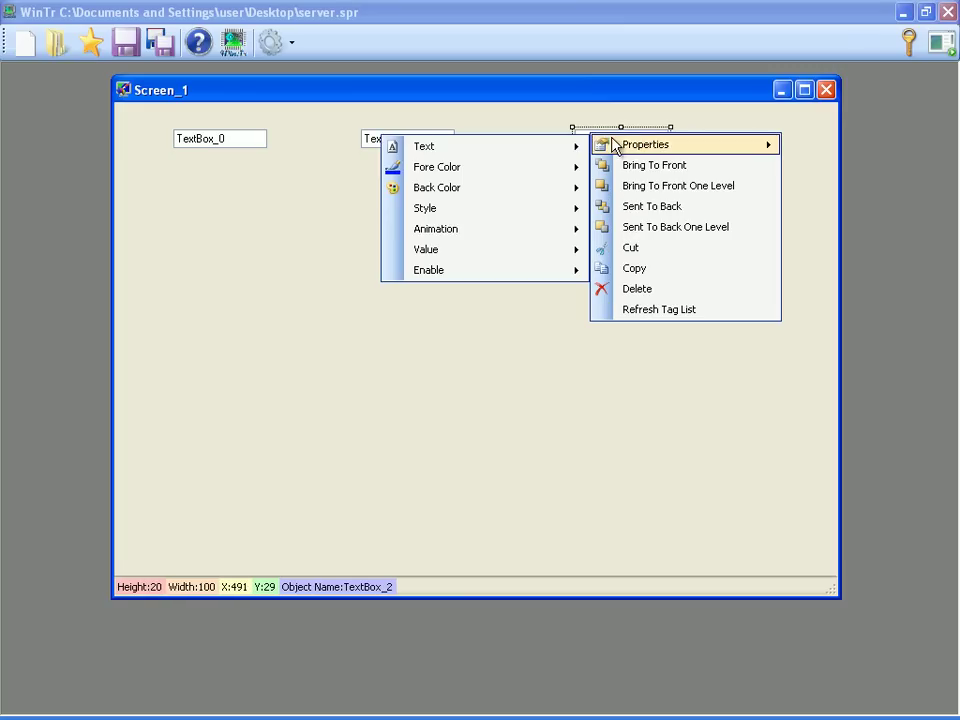
pyautogui.moveTo(476, 257)
pyautogui.scroll(-2, 760, 320)
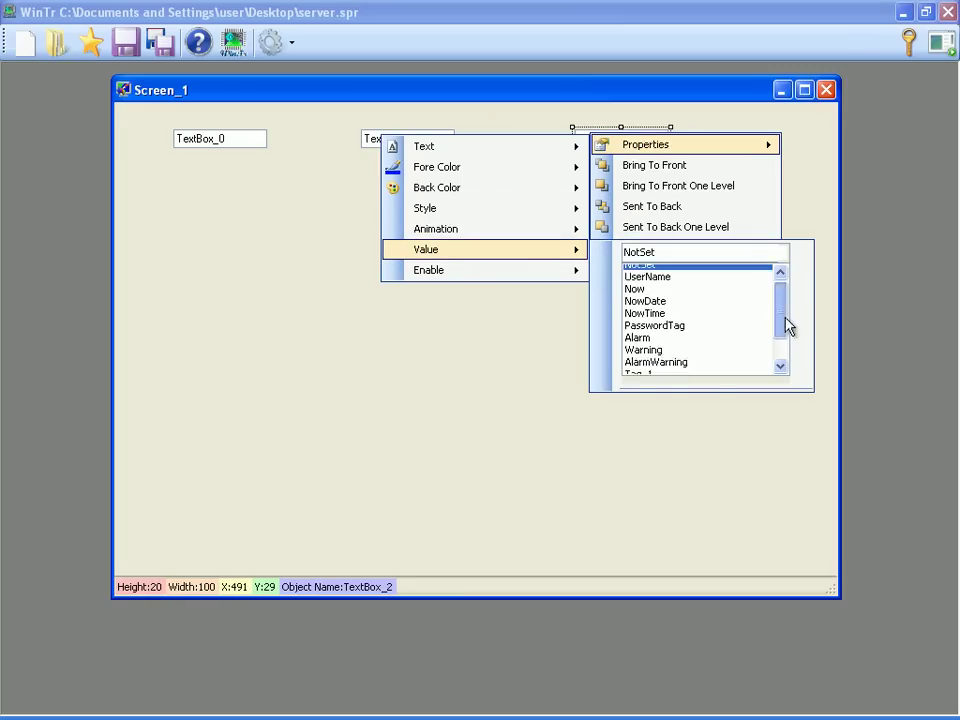
pyautogui.click(640, 369)
pyautogui.click(476, 375)
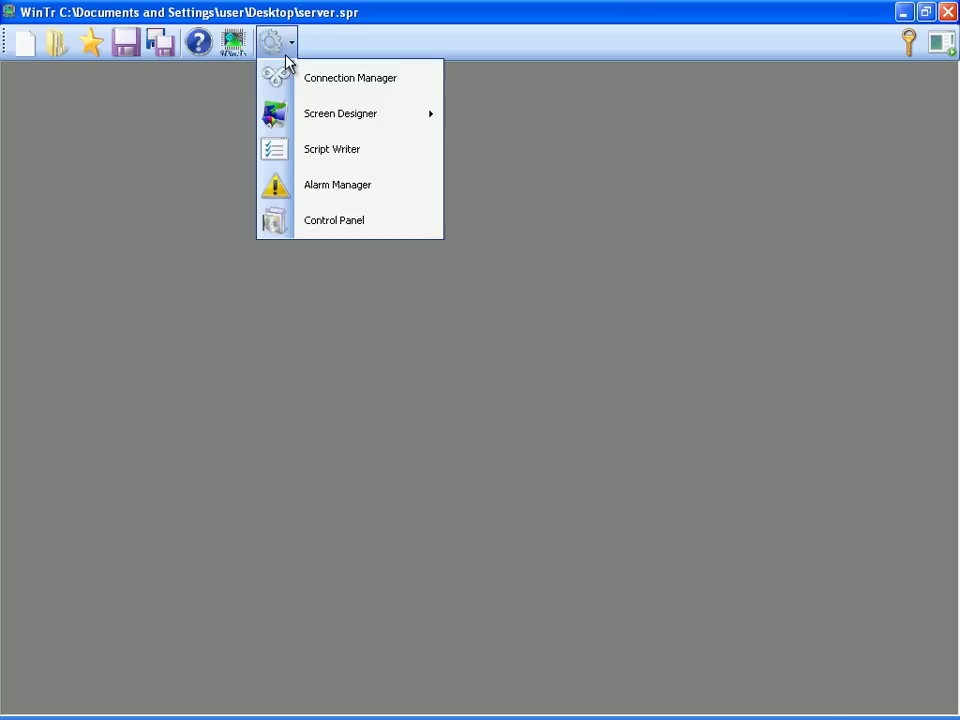
# Step: Open the Control Panel at Server & Client settings, showing Local (Disable Remote Connection) mode
pyautogui.click(296, 220)
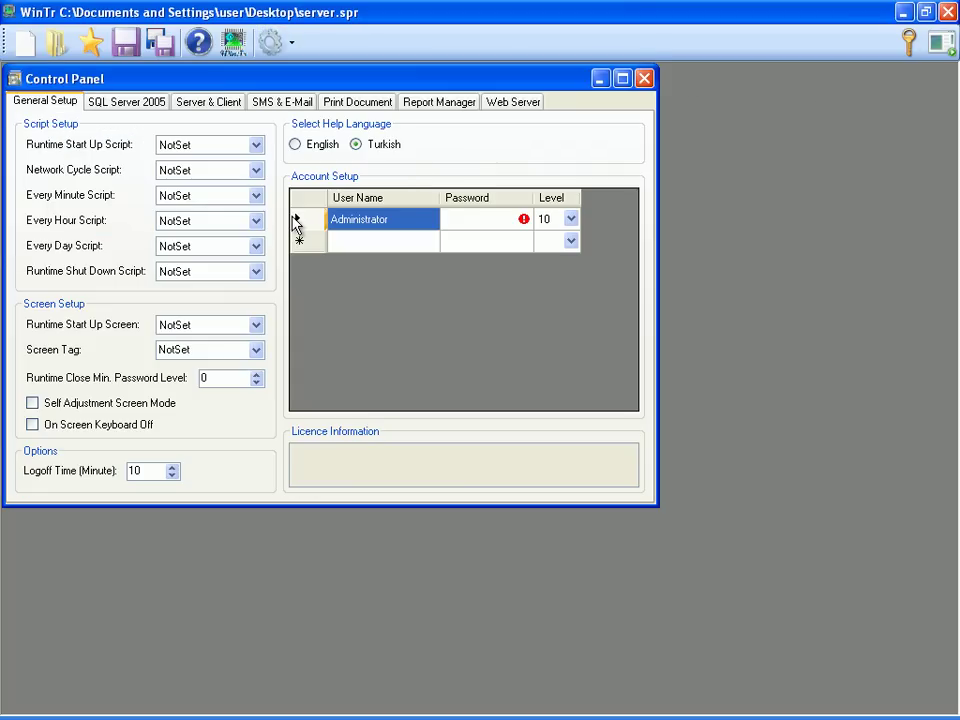
pyautogui.click(216, 108)
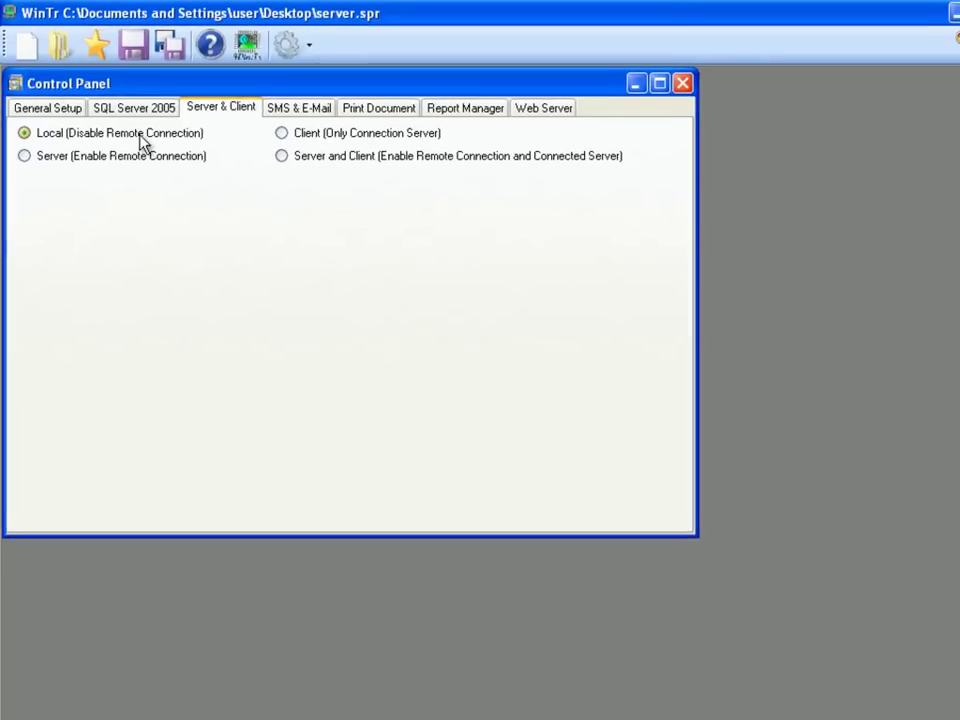
# Step: Switch to Server (Enable Remote Connection) mode on port 8000 with Multiple Connection ticked
pyautogui.click(106, 161)
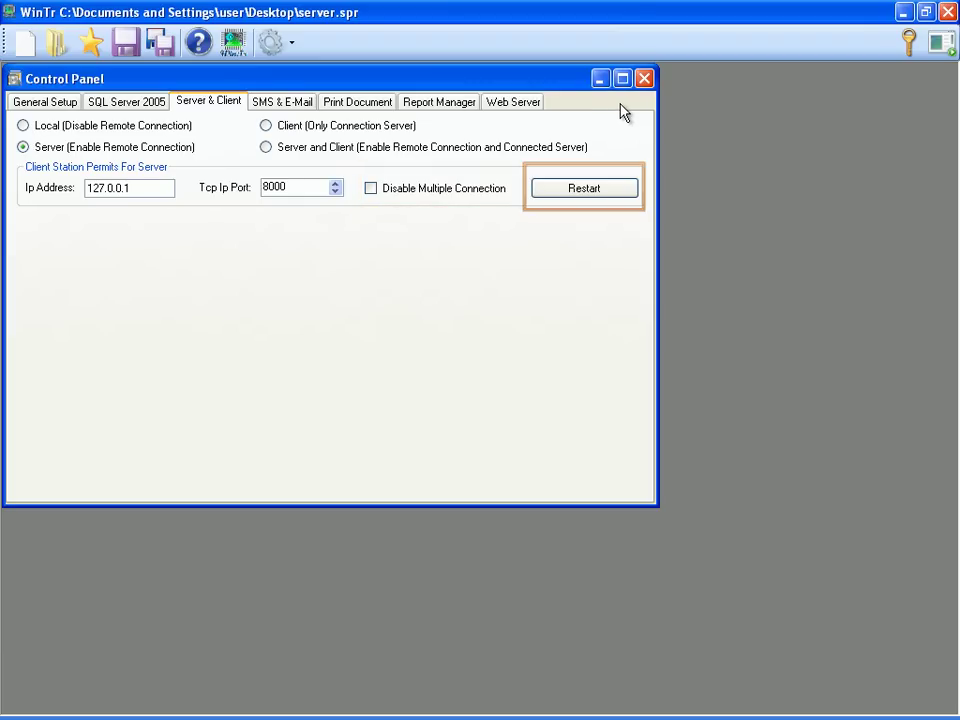
pyautogui.click(373, 189)
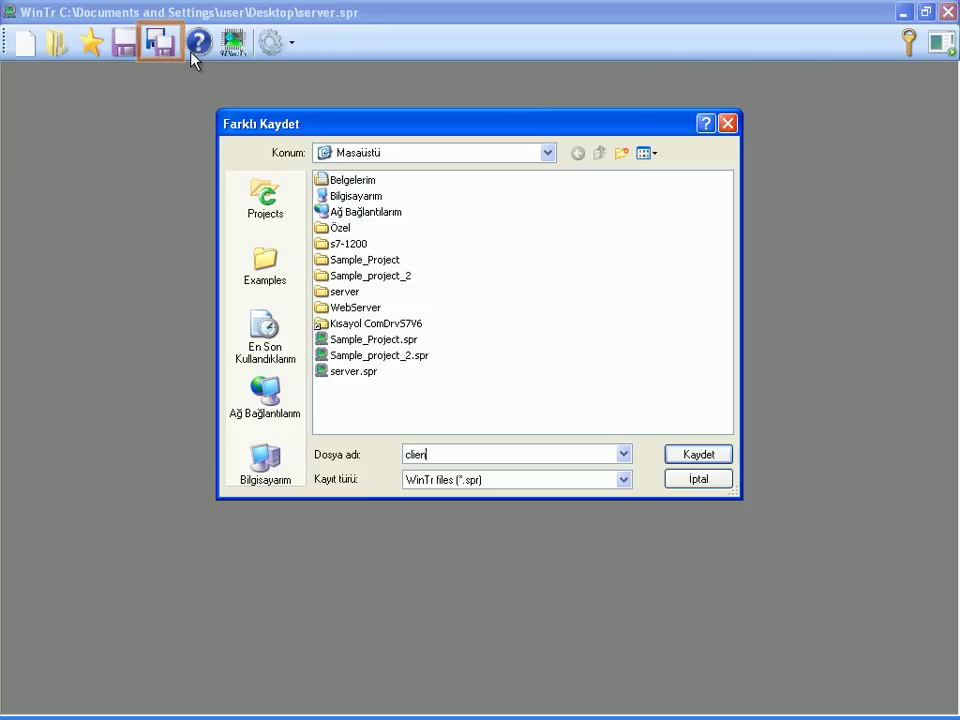
# Step: Save the project under the new name client.spr on the Desktop
pyautogui.click(731, 454)
# Step: Delete all three internal tags from the client's Connection Manager, confirming with Evet
pyautogui.click(290, 43)
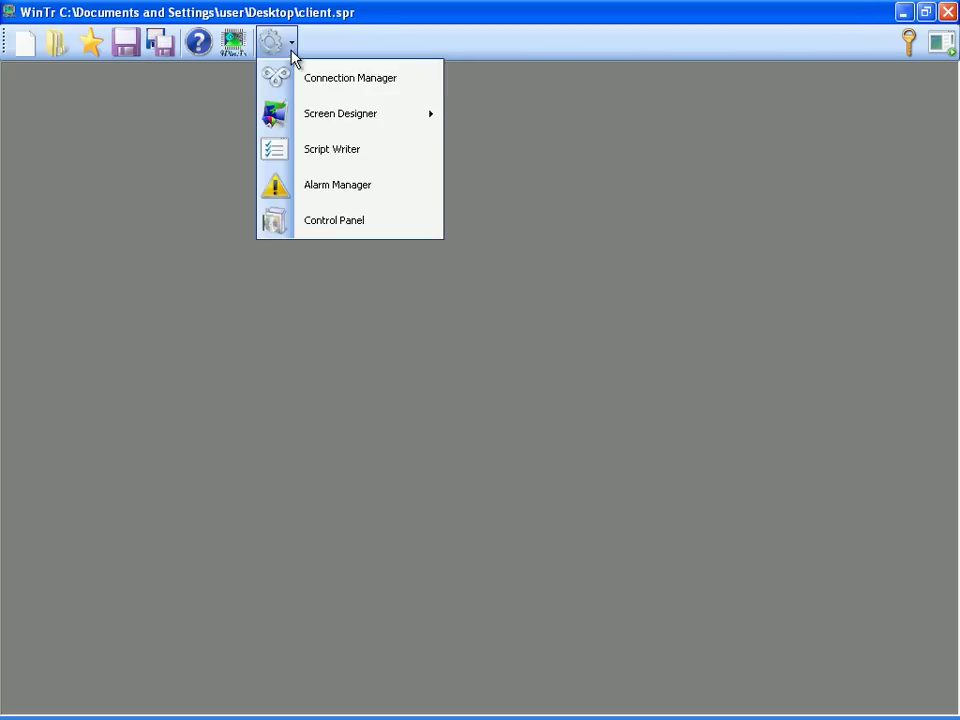
pyautogui.click(306, 80)
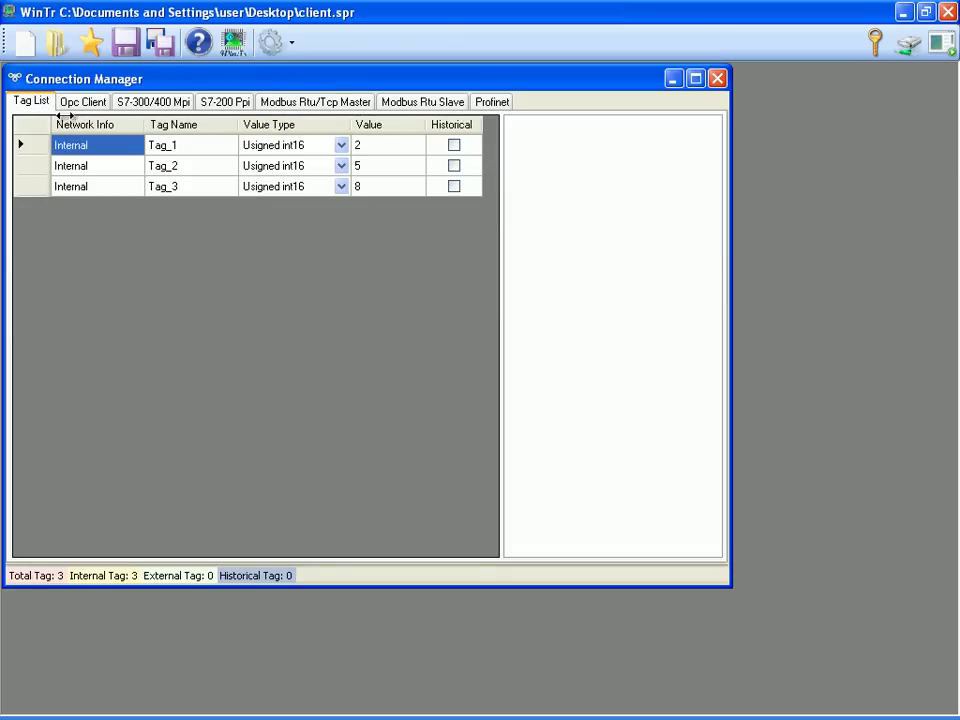
pyautogui.rightClick(28, 150)
pyautogui.click(109, 389)
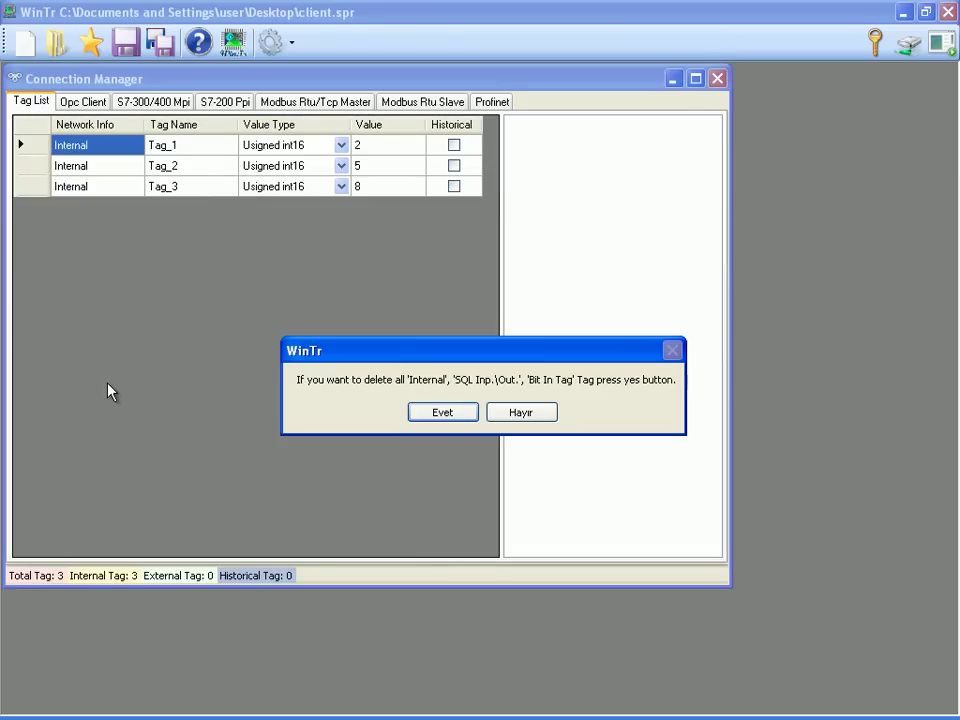
pyautogui.click(437, 415)
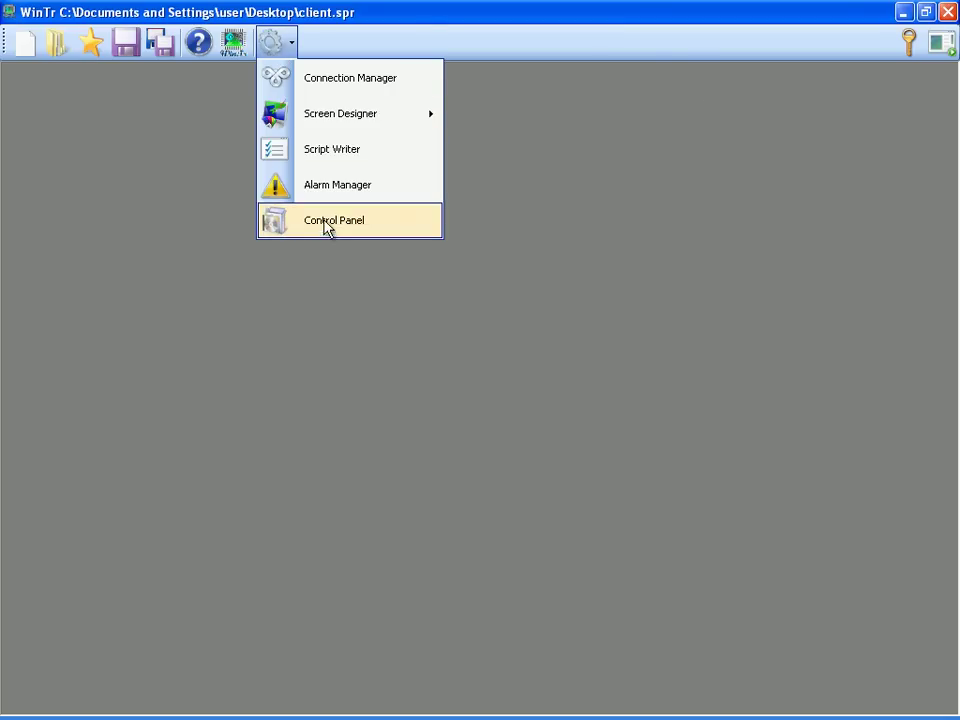
# Step: Set the project to Client (Only Connection Server) mode in the Server & Client settings
pyautogui.click(323, 220)
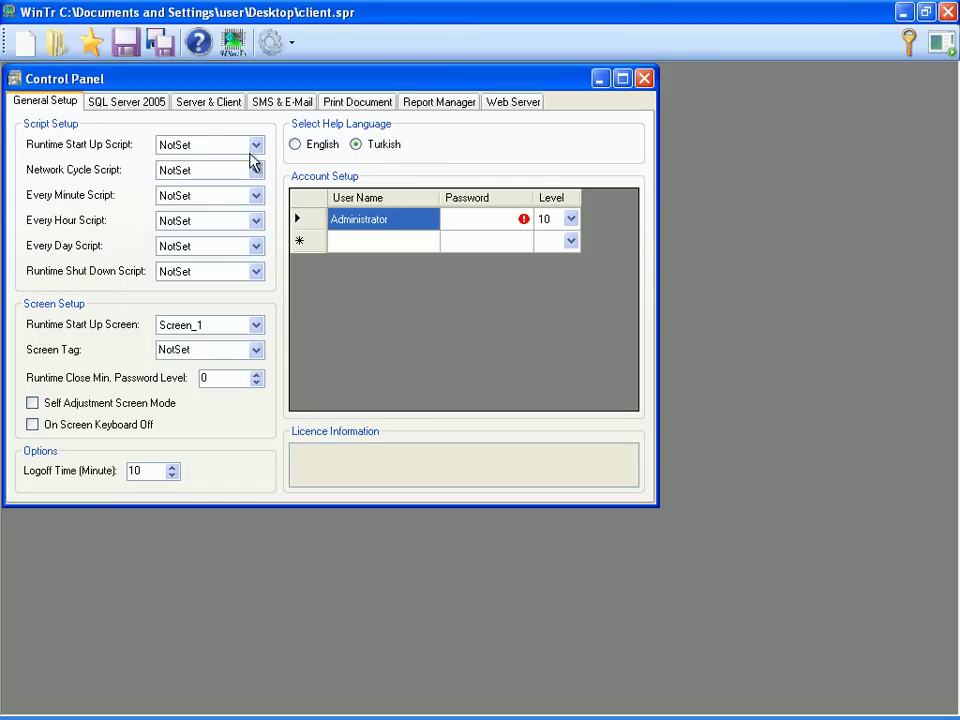
pyautogui.click(220, 105)
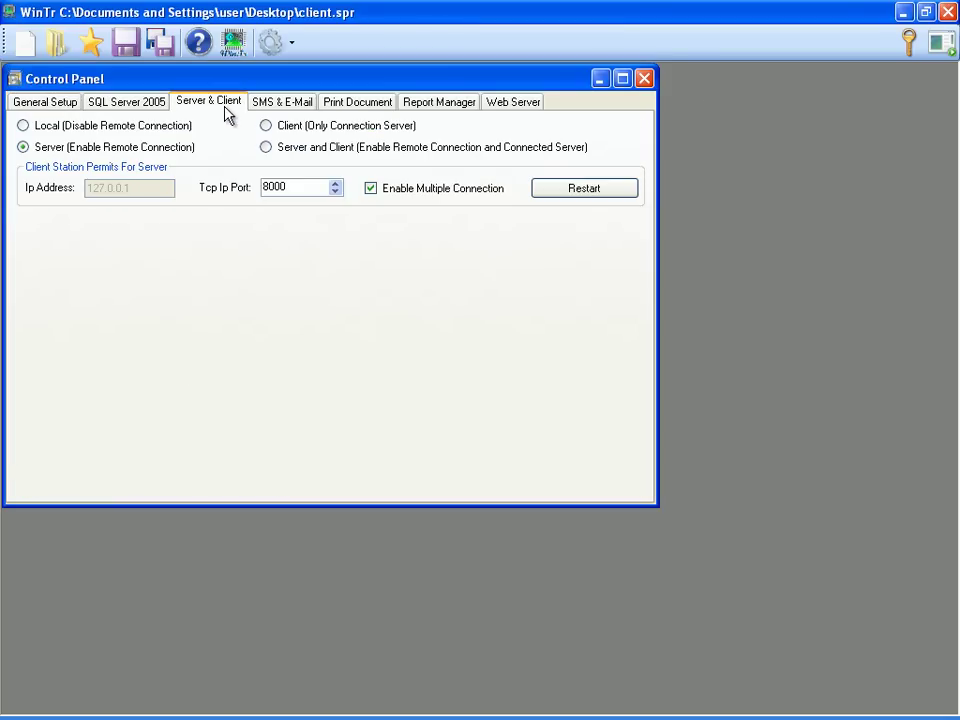
pyautogui.click(266, 127)
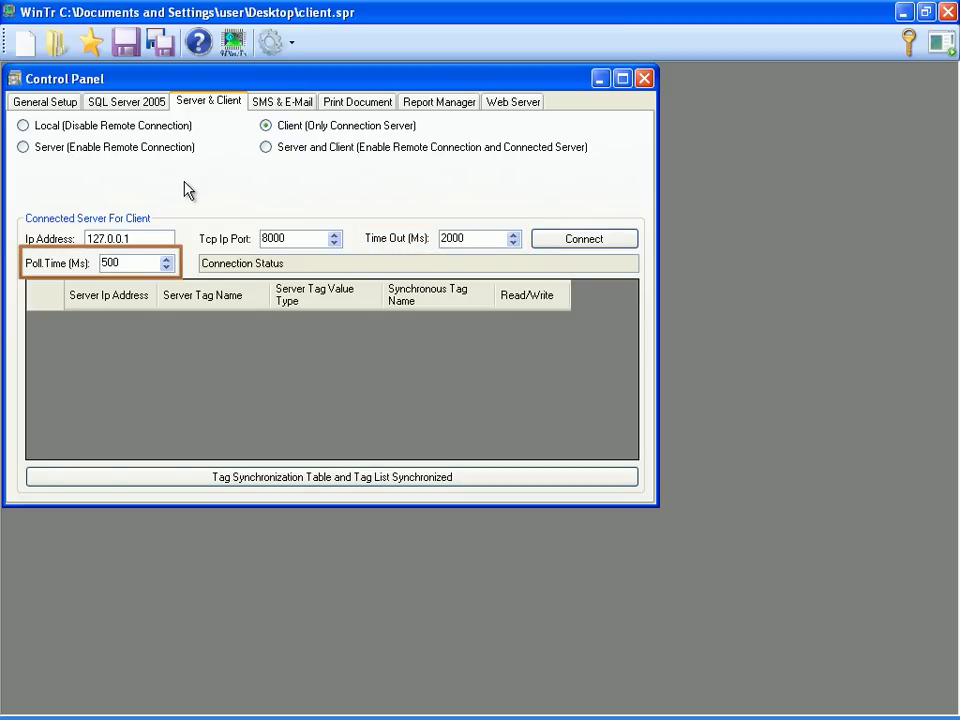
# Step: Enter the server IP address 192.168.1.2
pyautogui.doubleClick(101, 239)
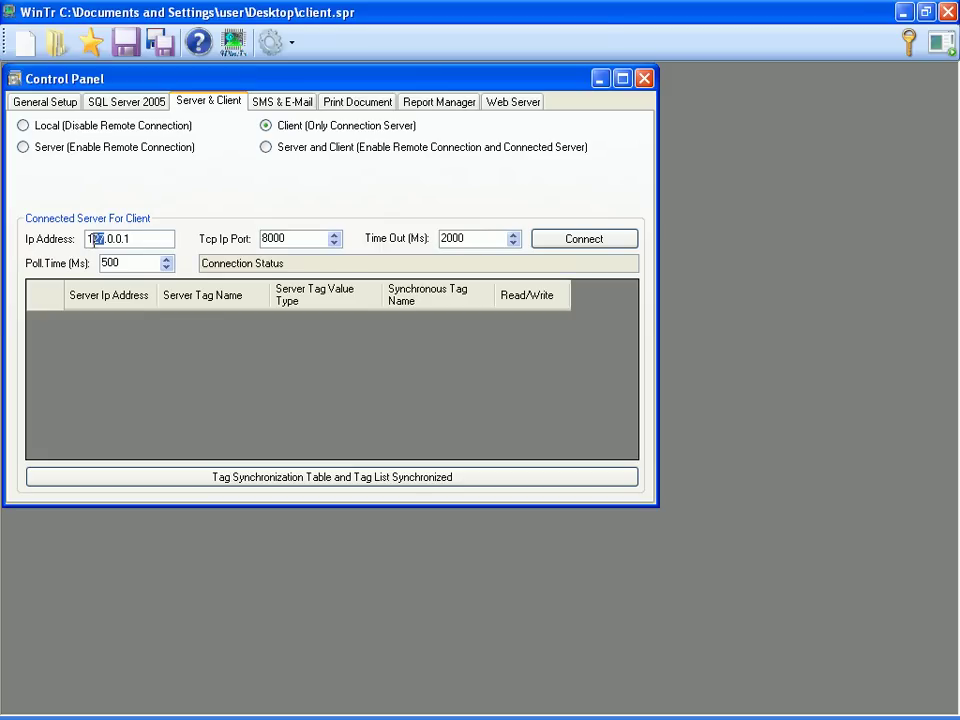
pyautogui.write('192')
pyautogui.doubleClick(109, 239)
pyautogui.write('168')
pyautogui.doubleClick(129, 239)
pyautogui.write('1')
pyautogui.doubleClick(139, 239)
pyautogui.write('2')
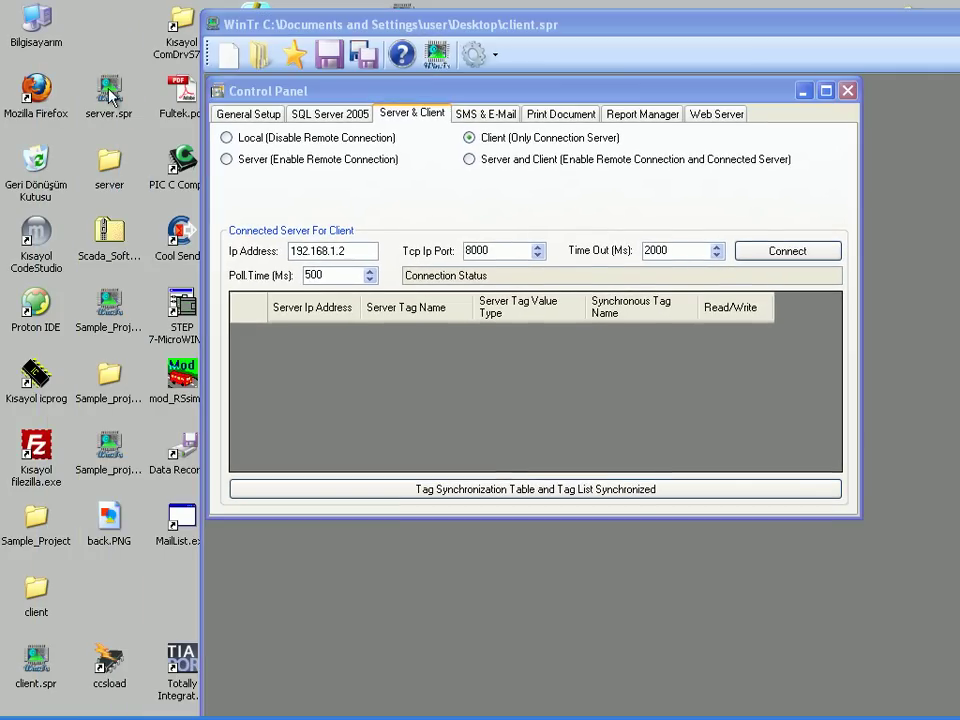
# Step: Run server.spr, connect, and add its Tag_1 to Tag_3 to the client as synchronized tags
pyautogui.doubleClick(109, 90)
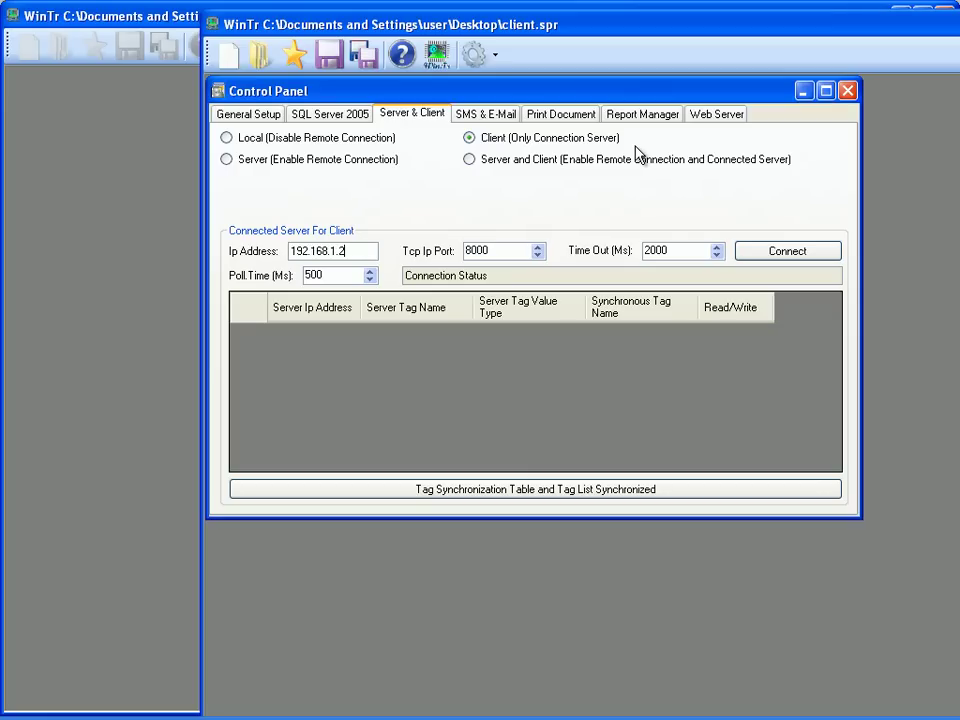
pyautogui.click(742, 250)
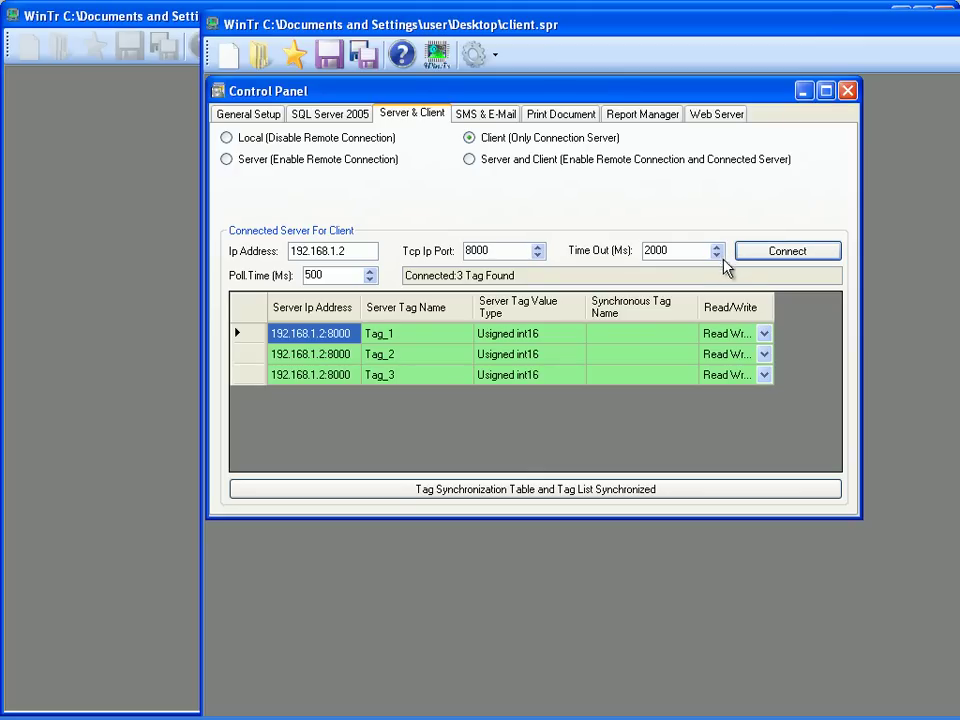
pyautogui.click(258, 318)
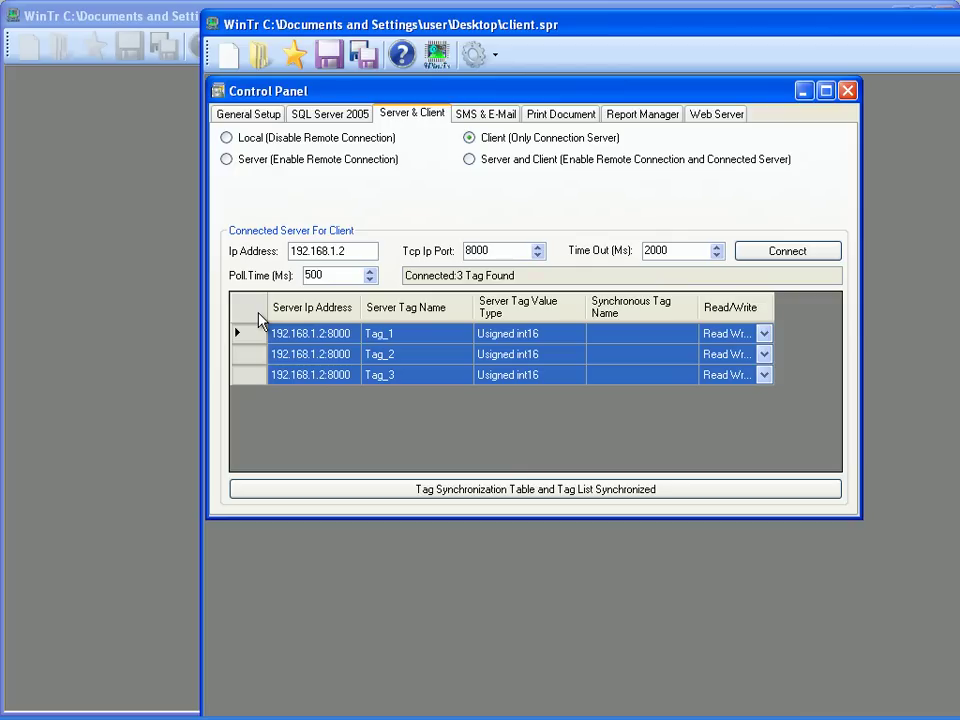
pyautogui.rightClick(258, 318)
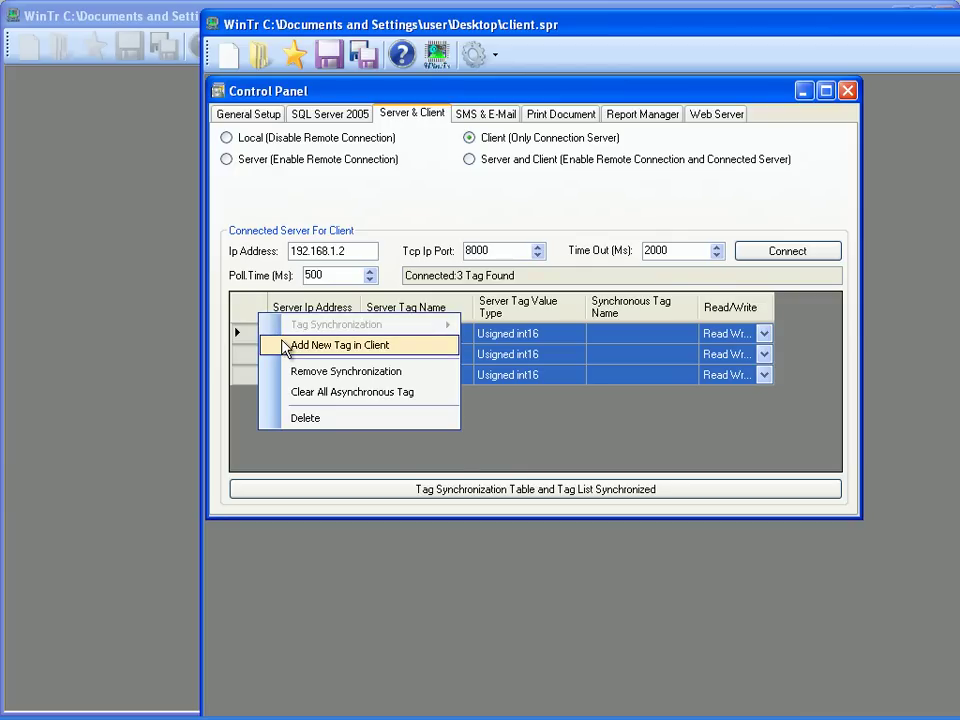
pyautogui.click(285, 346)
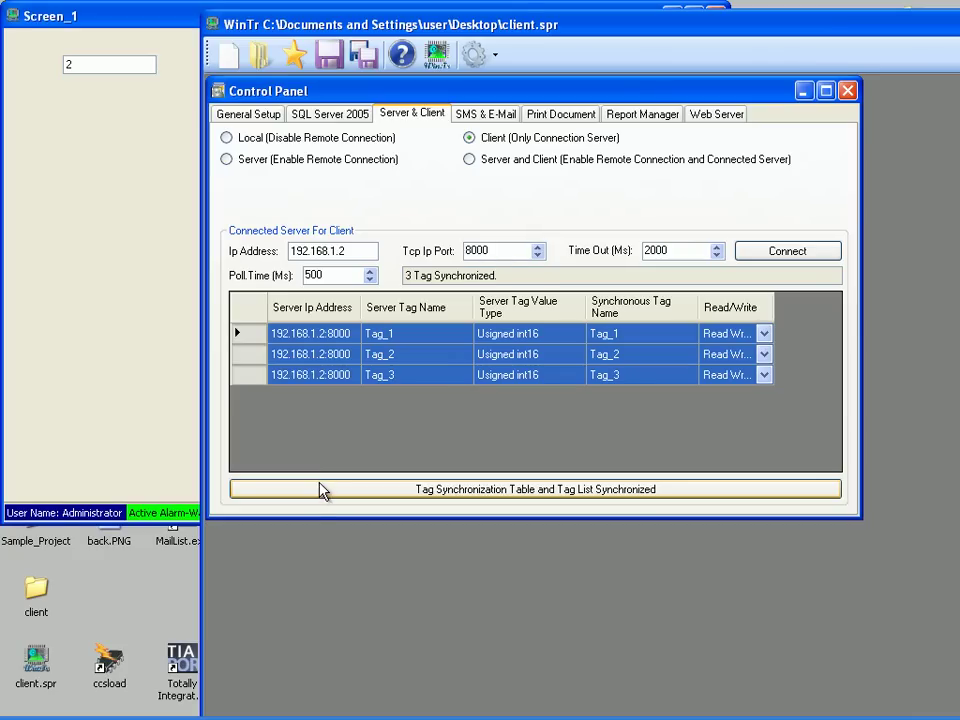
# Step: Start the client project in runtime and place its Screen_1 below the server's
pyautogui.click(847, 91)
pyautogui.moveTo(811, 35); pyautogui.dragTo(529, 152)
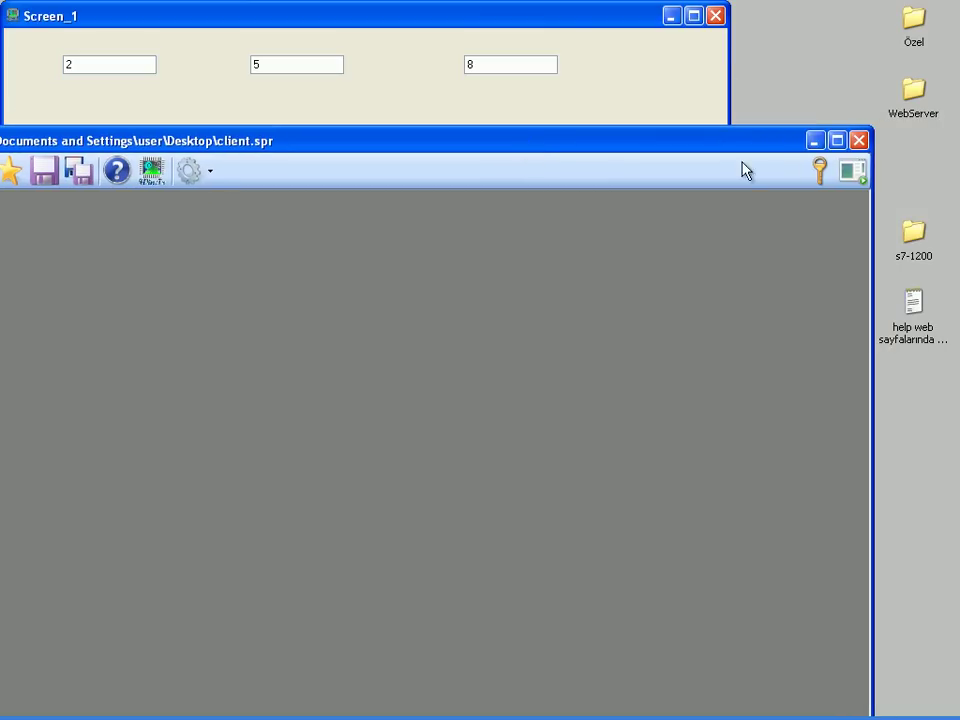
pyautogui.click(852, 175)
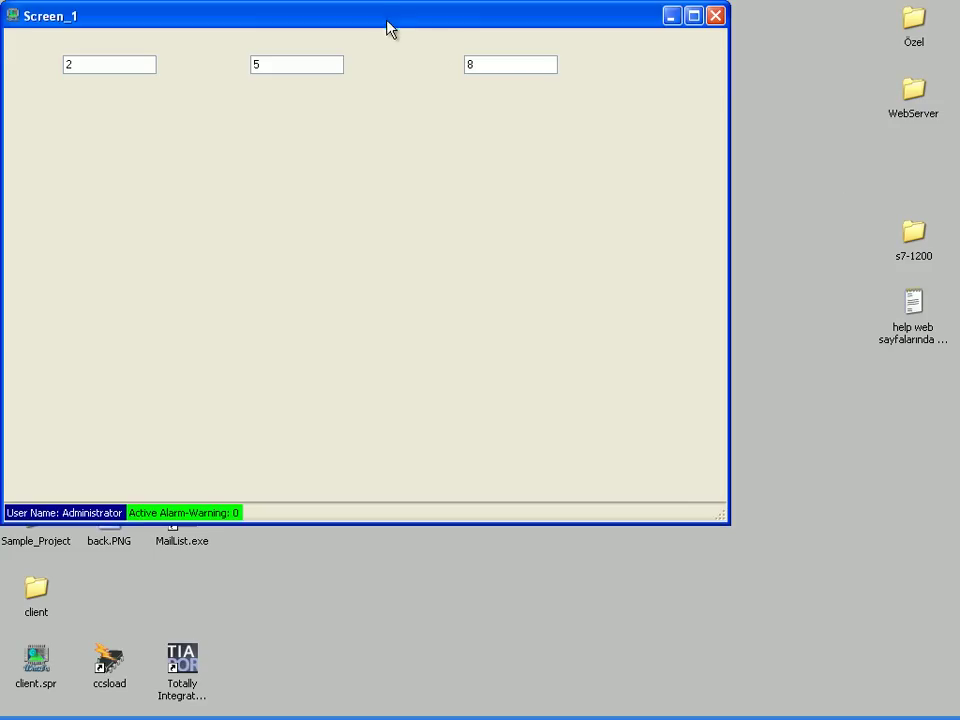
pyautogui.moveTo(387, 20)
pyautogui.mouseDown()
pyautogui.moveTo(546, 135)
pyautogui.moveTo(585, 209)
pyautogui.mouseUp()
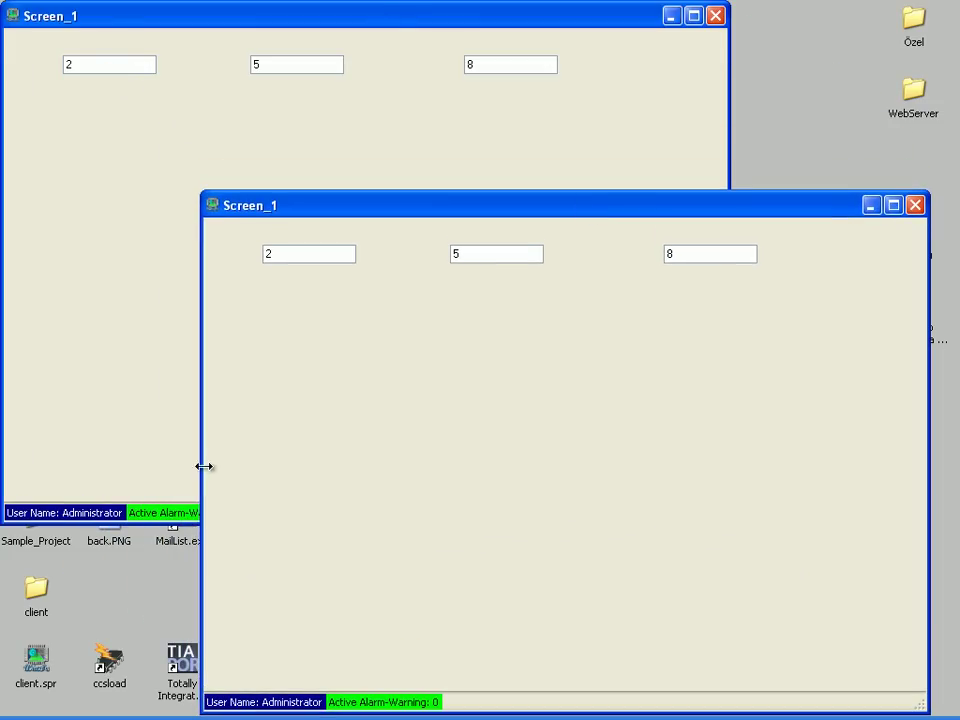
pyautogui.moveTo(180, 523); pyautogui.dragTo(228, 159)
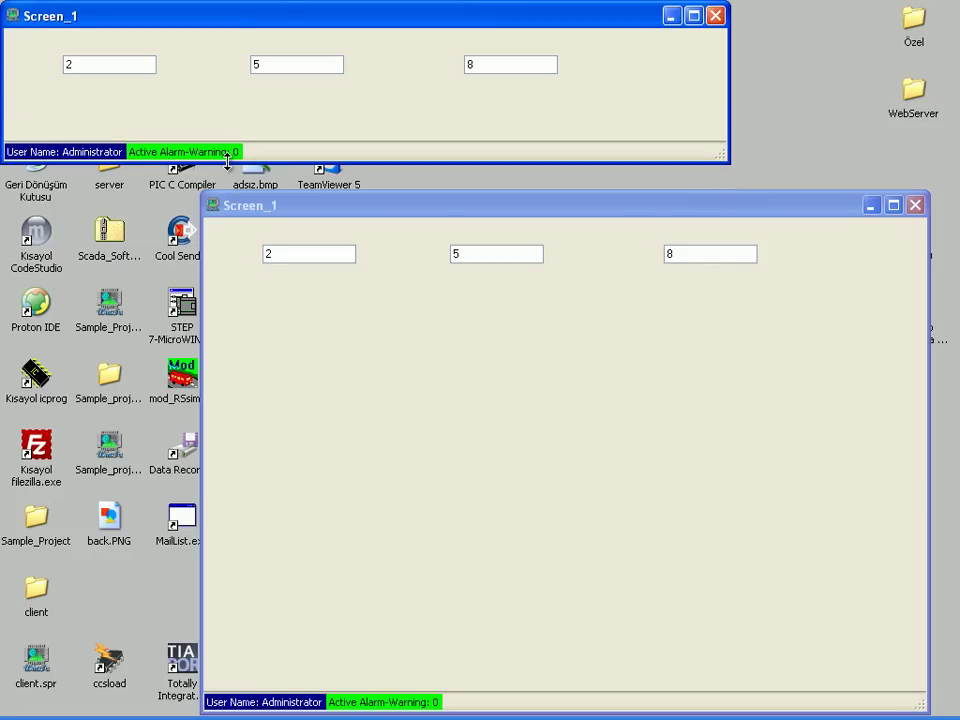
# Step: Enter tag values 25 and 36, compare with the server's screen, then close the client runtime
pyautogui.doubleClick(67, 64)
pyautogui.write('25')
pyautogui.write('36')
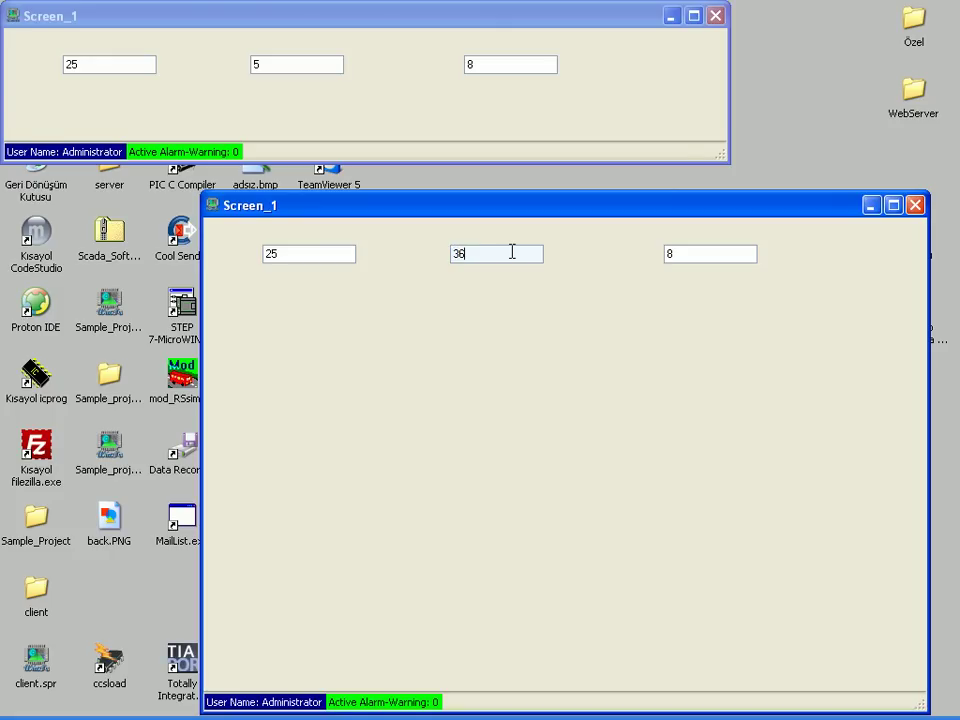
pyautogui.press('Return')
pyautogui.click(914, 206)
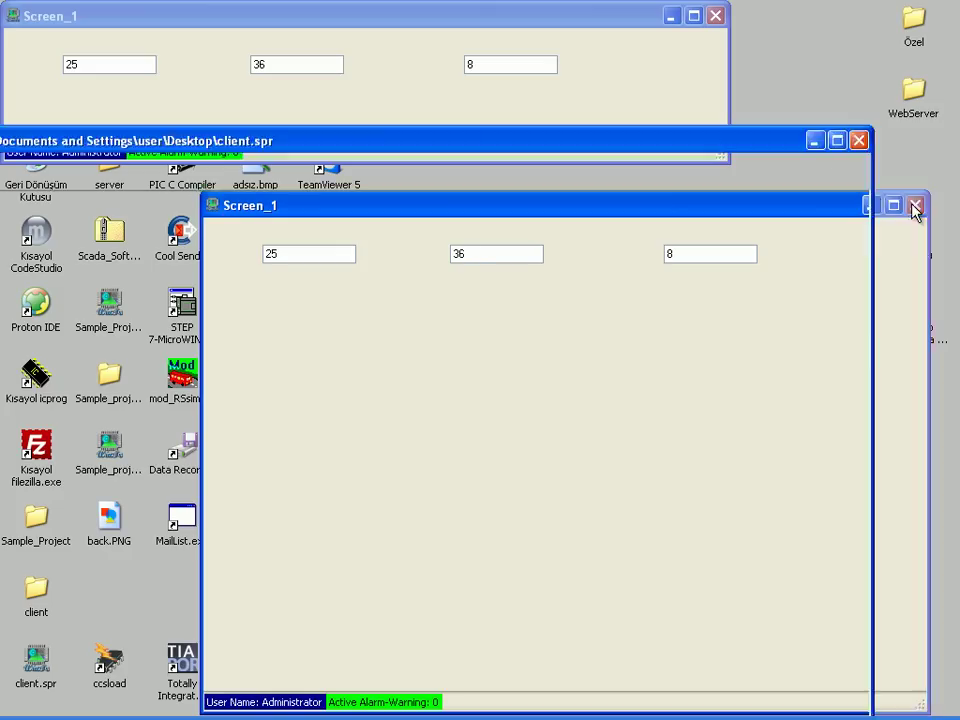
# Step: Close the server's runtime screen and maximize the client.spr project window
pyautogui.click(716, 17)
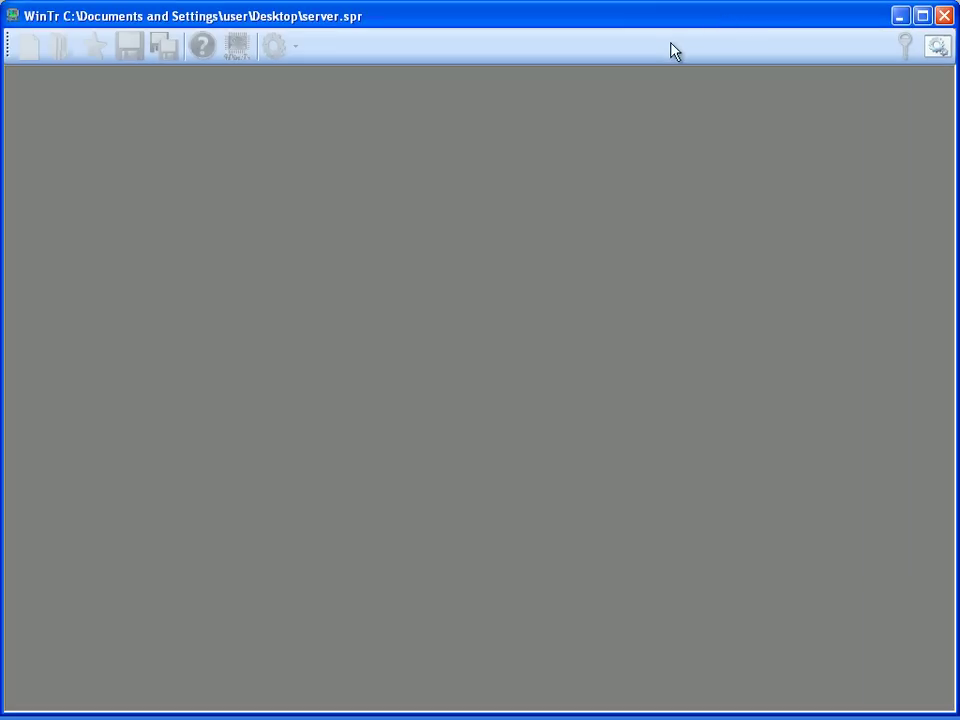
pyautogui.doubleClick(842, 21)
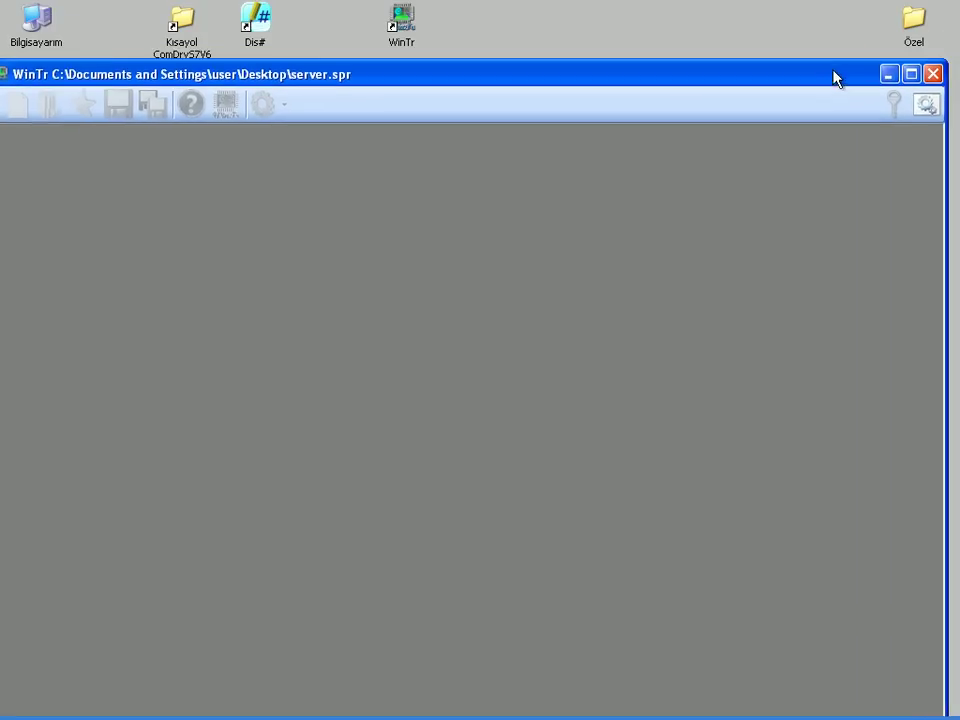
pyautogui.moveTo(835, 78); pyautogui.dragTo(840, 154)
pyautogui.click(778, 140)
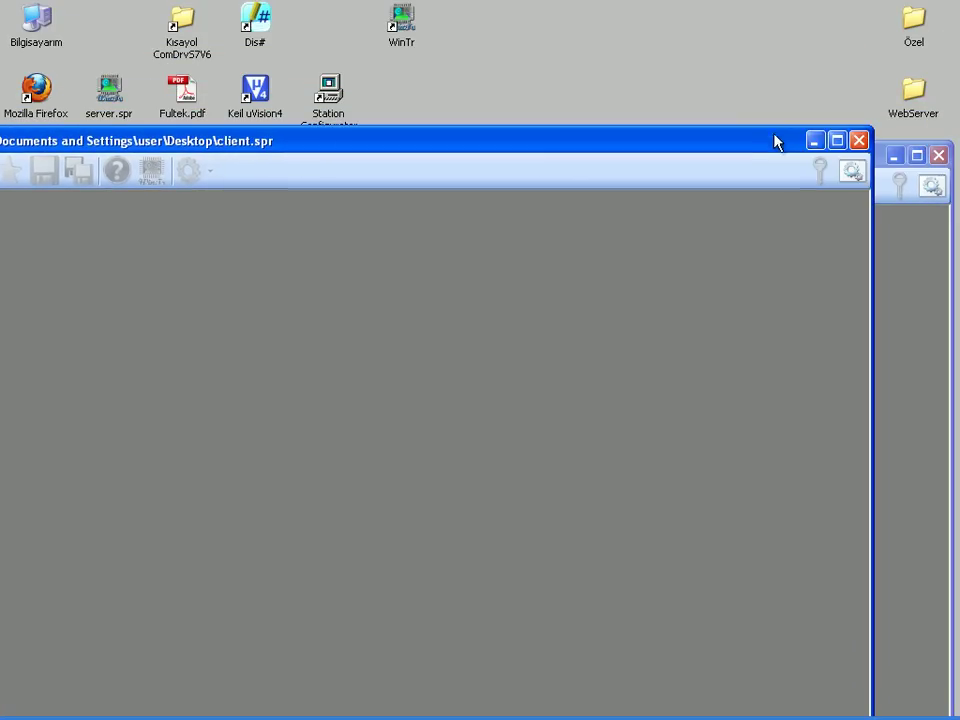
pyautogui.moveTo(739, 146); pyautogui.dragTo(797, 54)
pyautogui.doubleClick(797, 54)
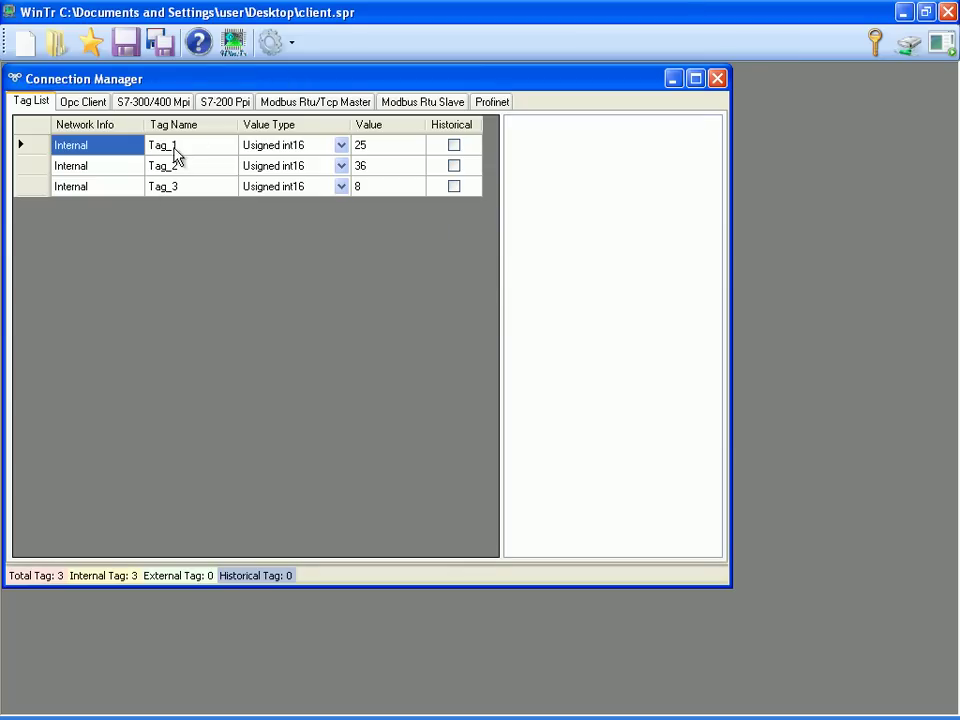
# Step: List the client's synchronous tags under 192.168.1.2:8000 and run the Synchronous Tag Test
pyautogui.rightClick(138, 238)
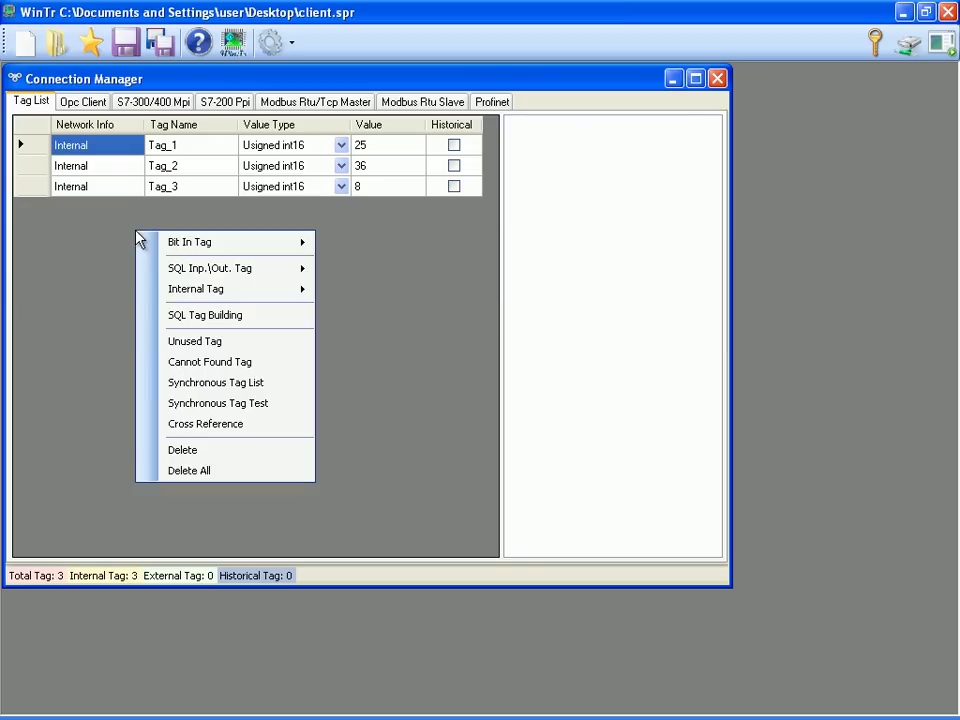
pyautogui.click(165, 384)
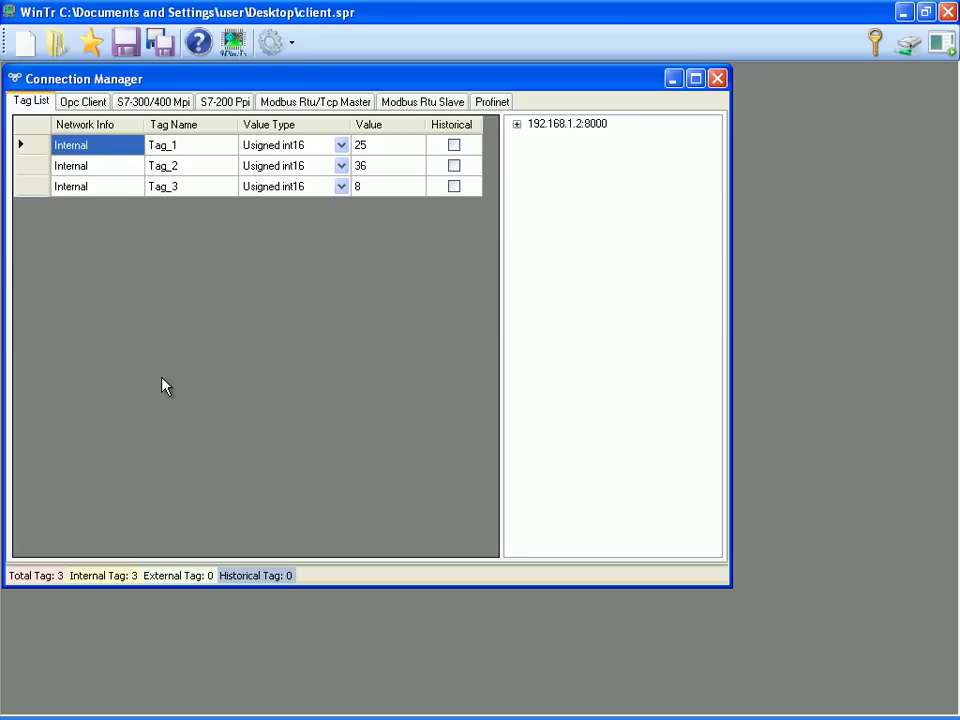
pyautogui.click(517, 125)
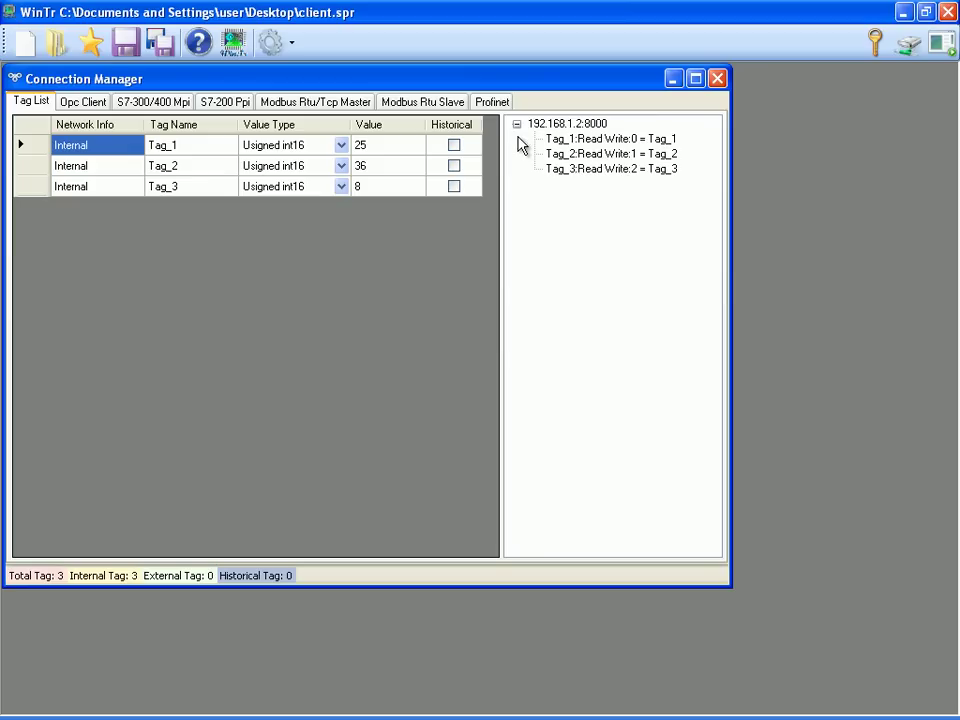
pyautogui.rightClick(144, 238)
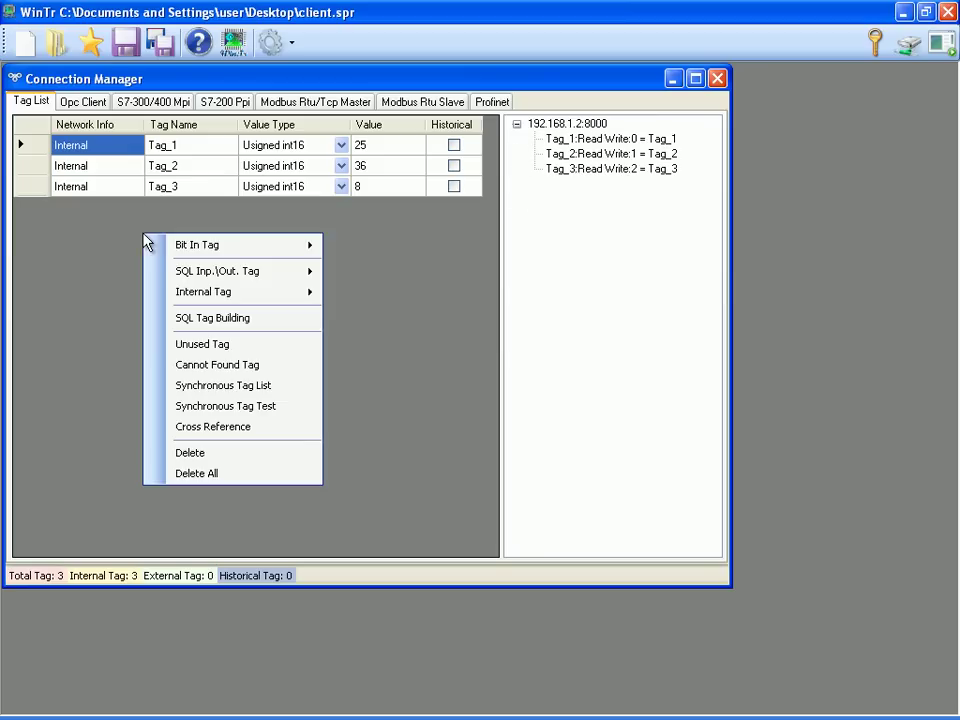
pyautogui.click(219, 406)
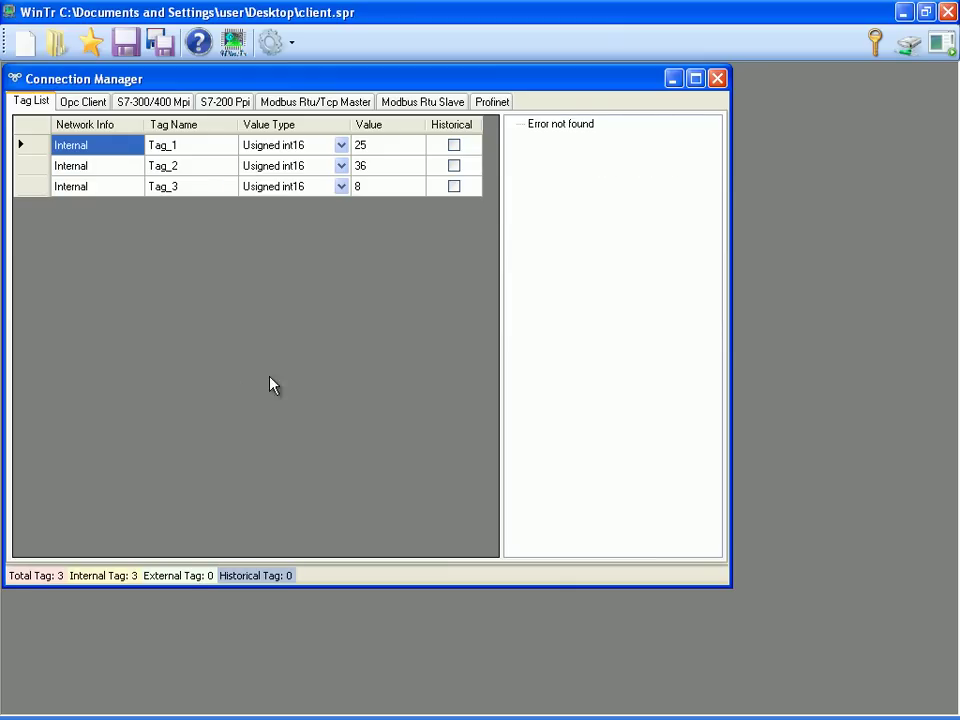
# Step: Restore the client window and close the server.spr project
pyautogui.doubleClick(776, 24)
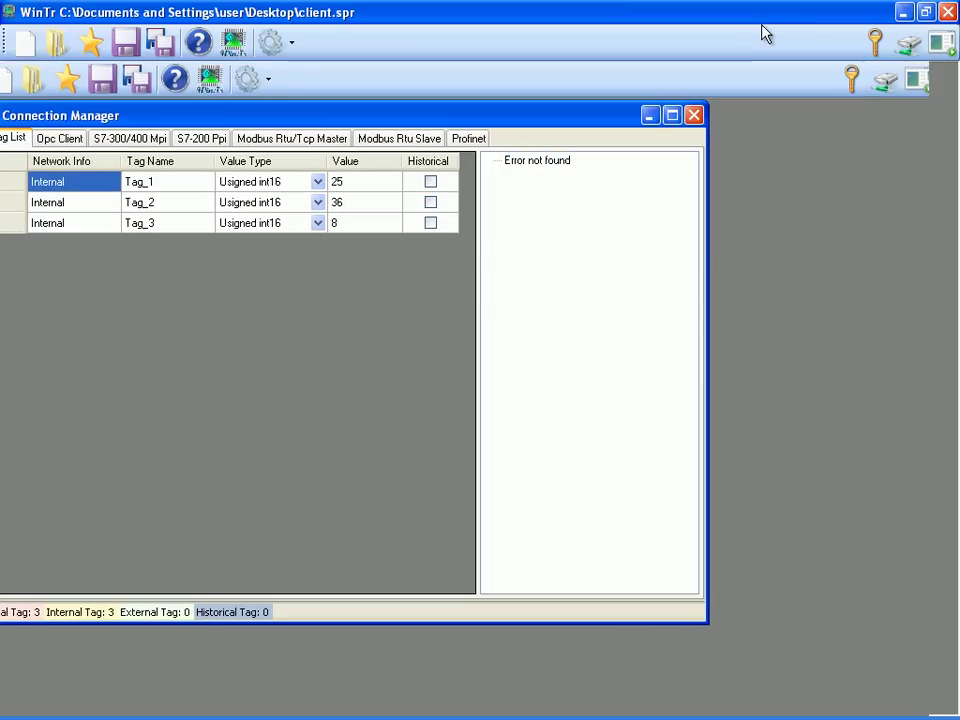
pyautogui.moveTo(762, 32); pyautogui.dragTo(794, 274)
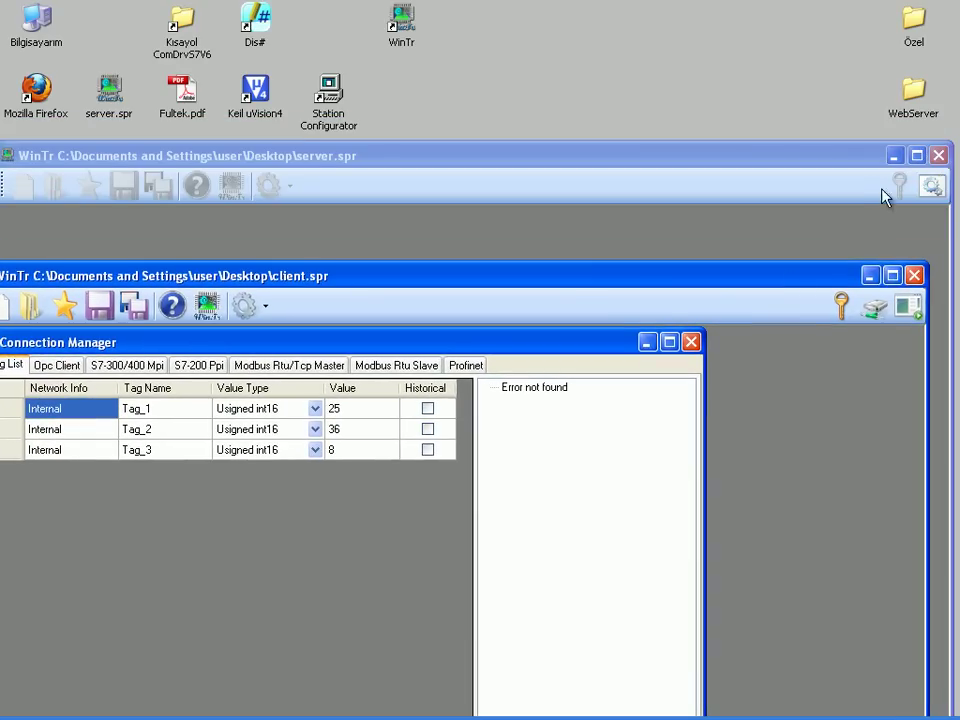
pyautogui.click(938, 156)
# Step: Run the Synchronous Tag Test again with the server project closed
pyautogui.moveTo(615, 281); pyautogui.dragTo(665, 60)
pyautogui.rightClick(220, 316)
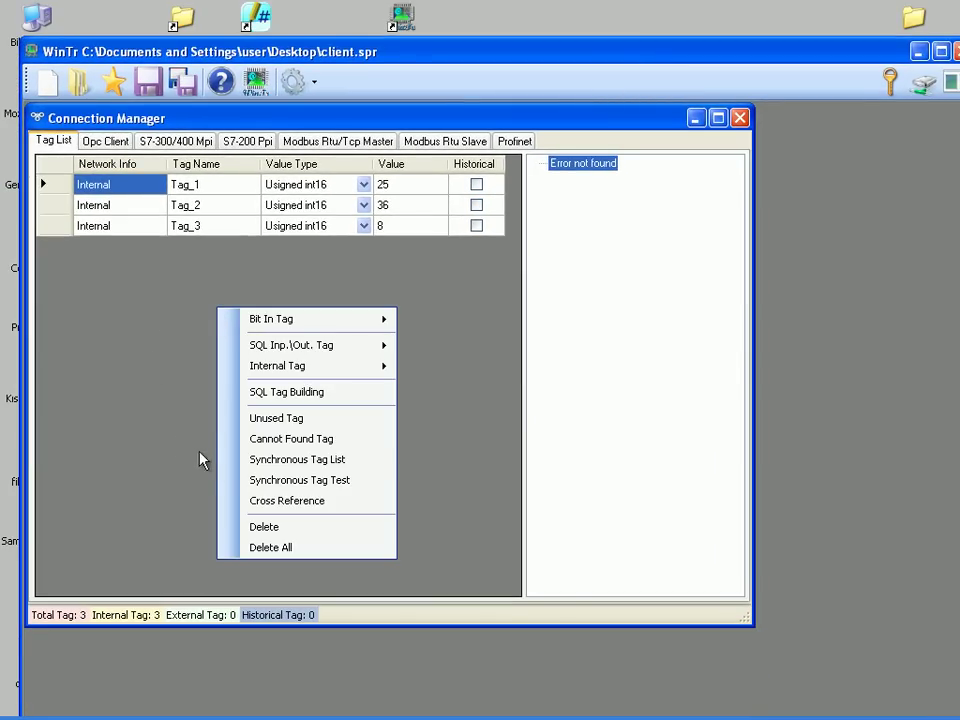
pyautogui.click(257, 480)
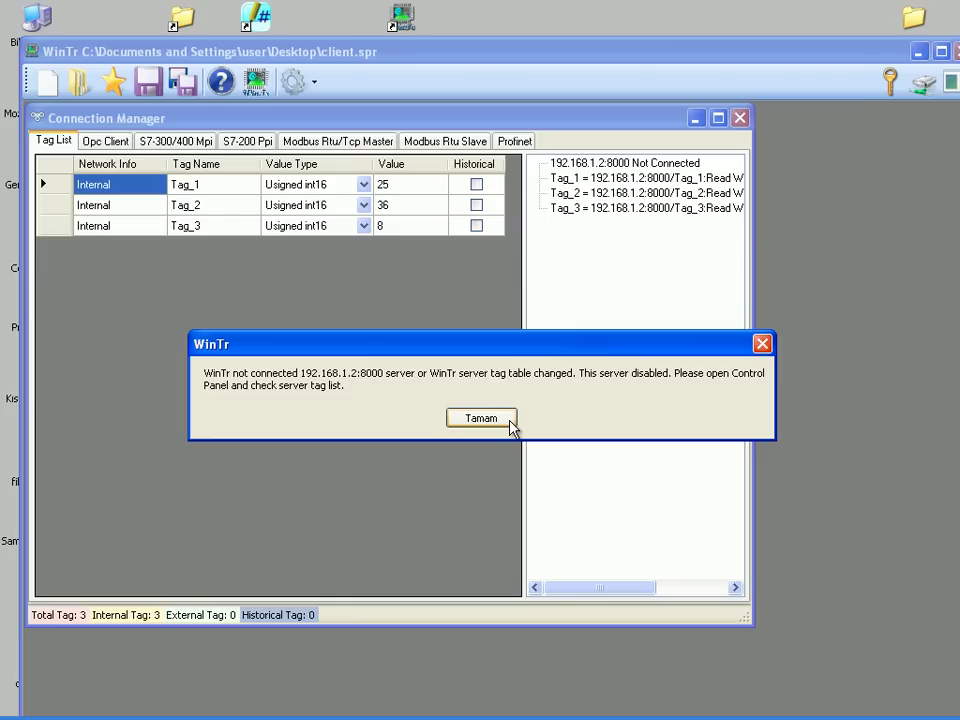
# Step: Dismiss the Not Connected warning and relaunch server.spr from the desktop
pyautogui.click(508, 422)
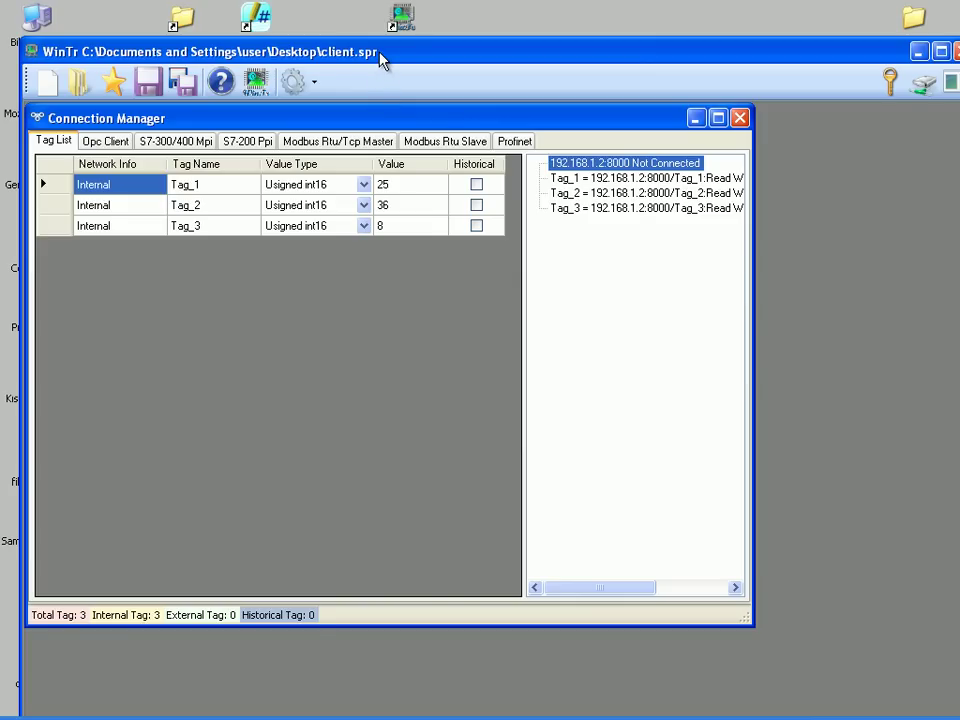
pyautogui.moveTo(380, 60); pyautogui.dragTo(512, 85)
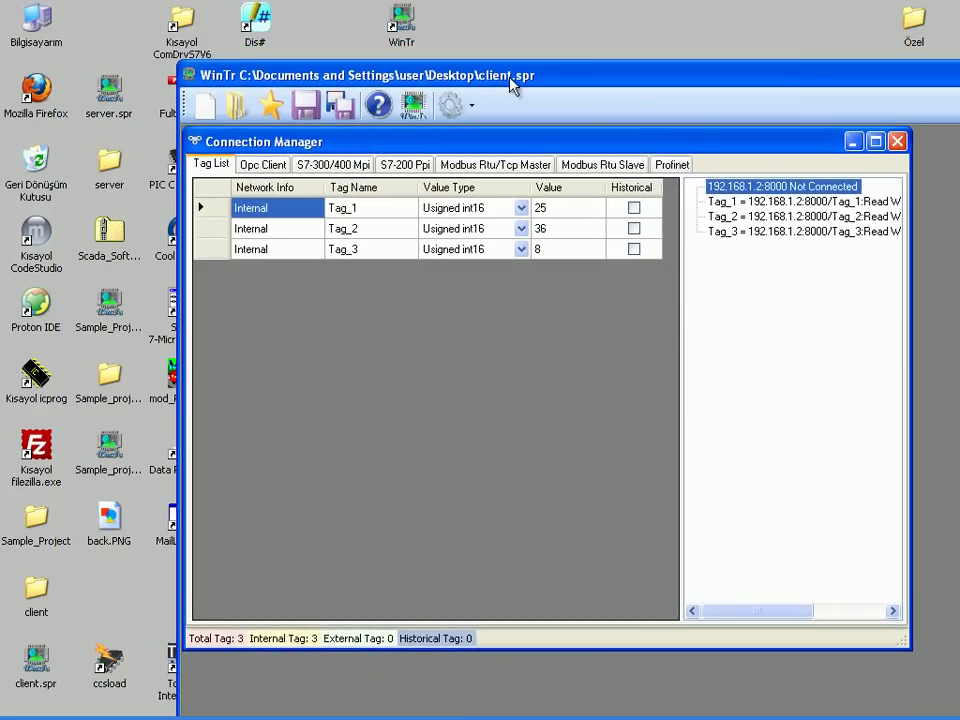
pyautogui.doubleClick(111, 100)
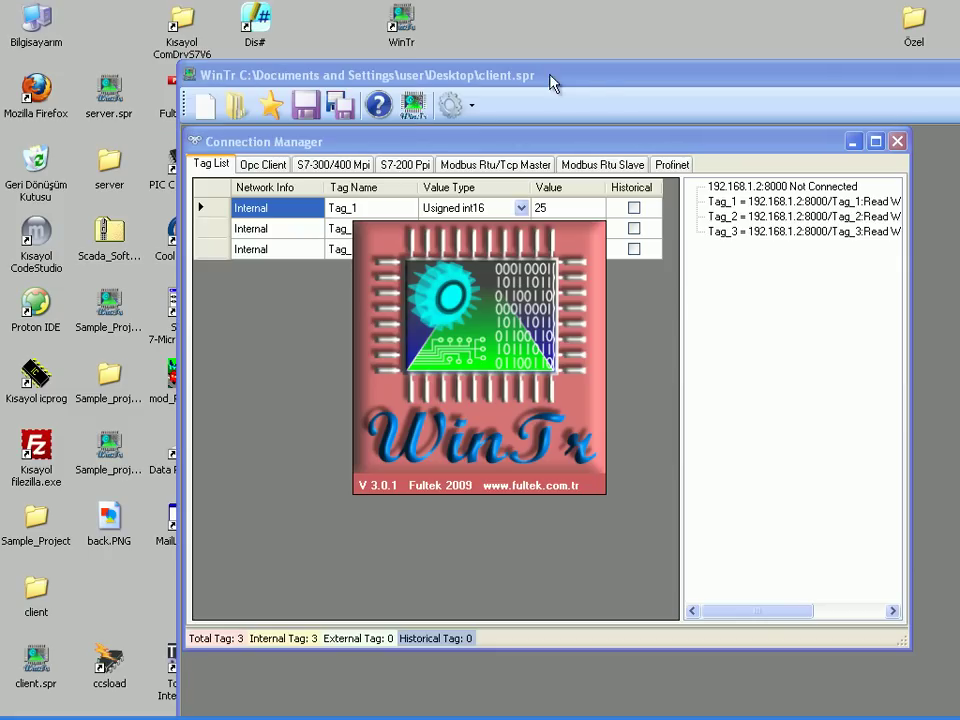
pyautogui.moveTo(600, 75); pyautogui.dragTo(505, 67)
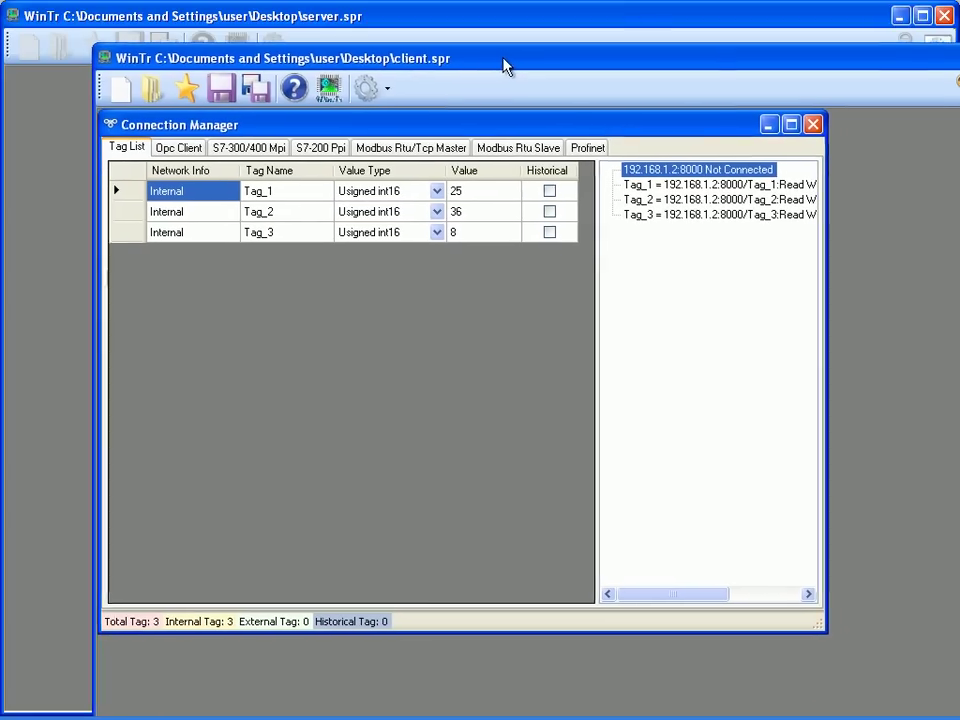
# Step: Rerun the Synchronous Tag Test and check the Error not found result
pyautogui.rightClick(258, 316)
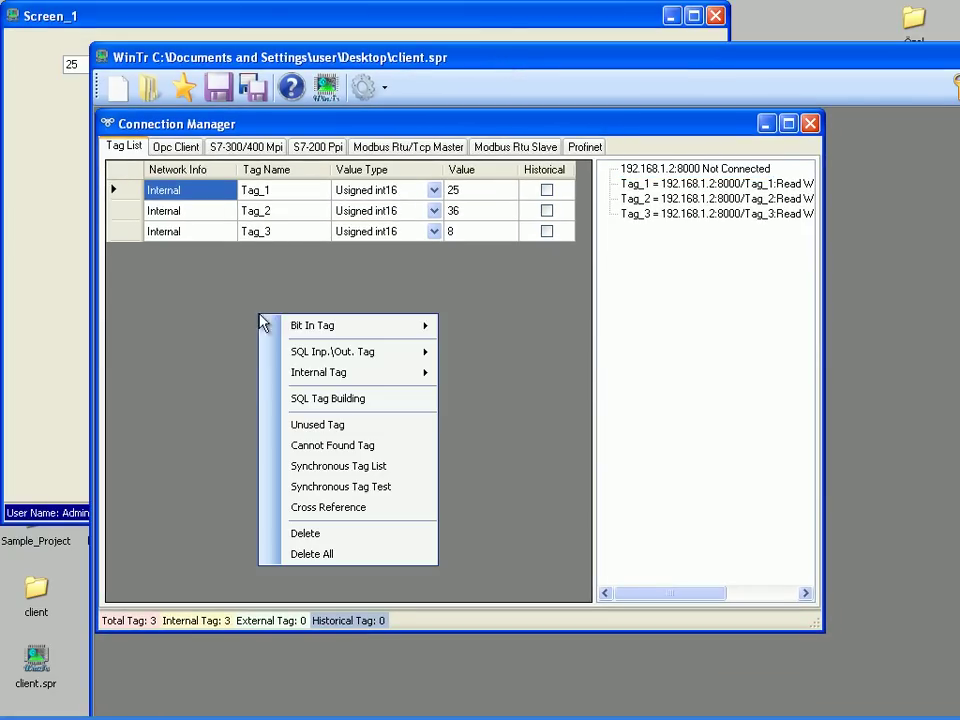
pyautogui.click(302, 485)
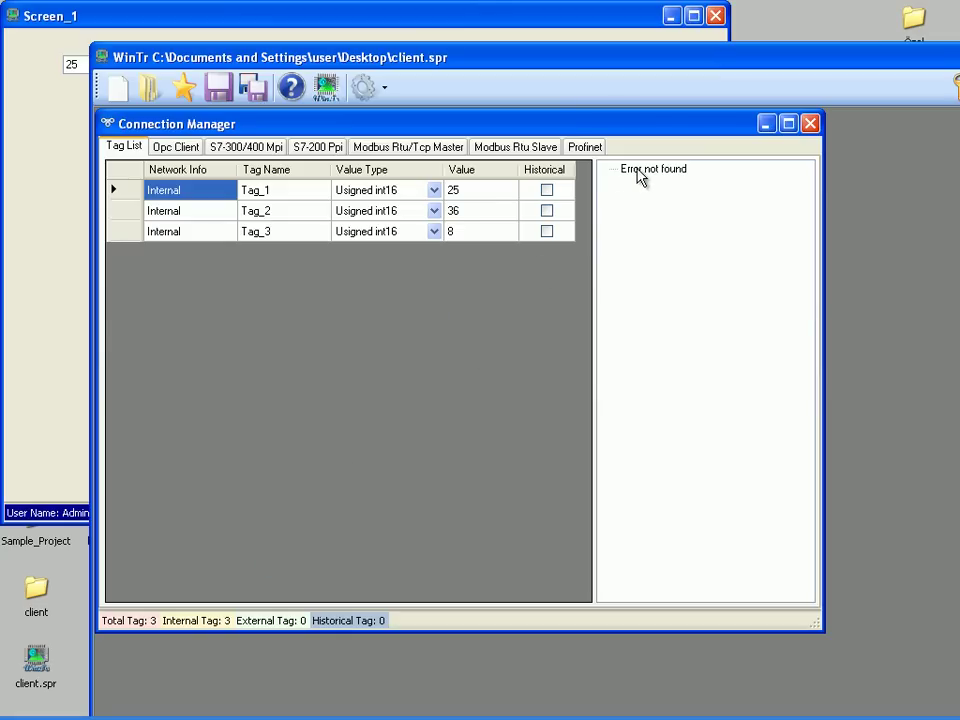
pyautogui.click(640, 170)
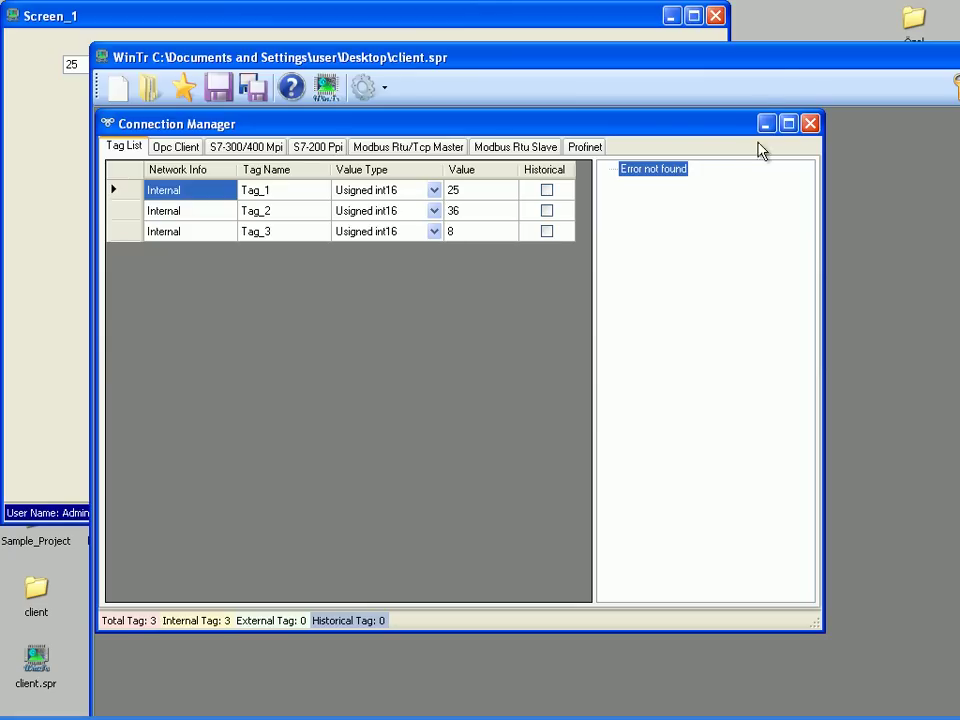
pyautogui.moveTo(763, 60); pyautogui.dragTo(671, 39)
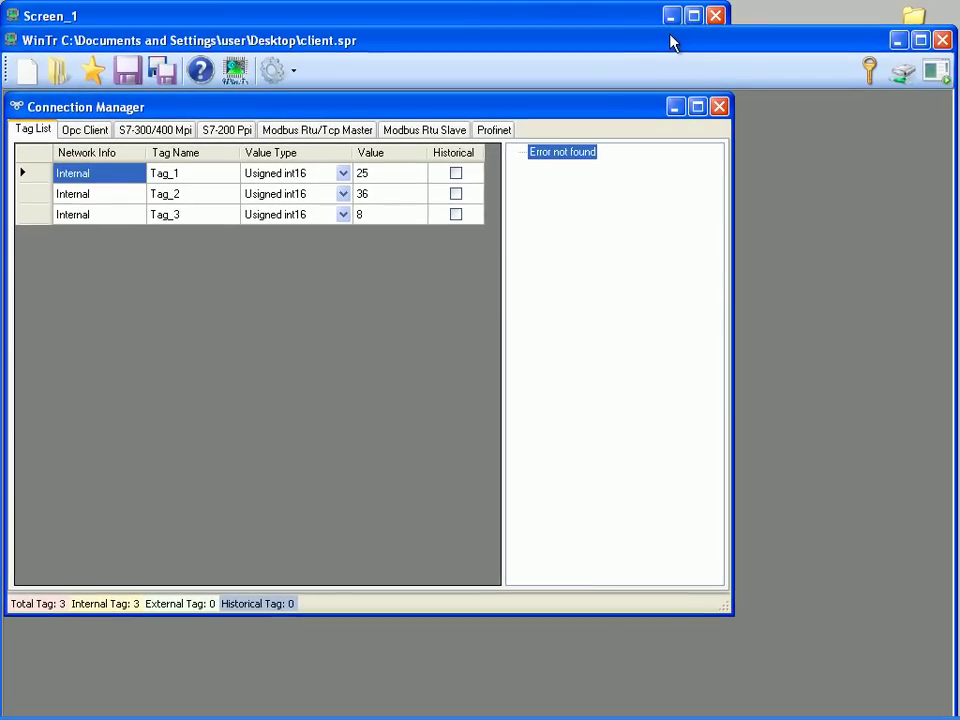